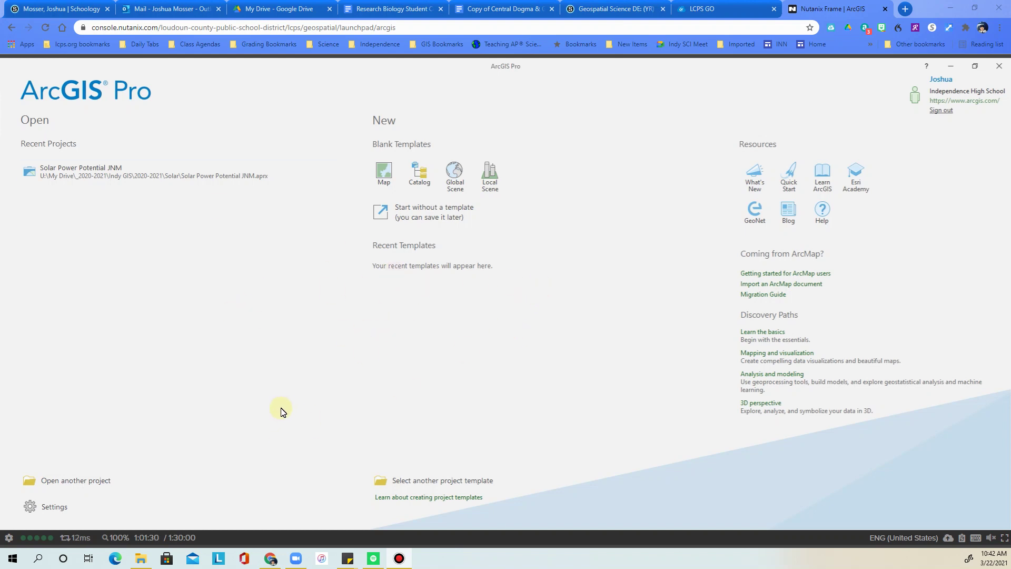
# Step: Open Solar_in_Glover.aprx from Shared drives > Geospatial Science Data > Solar Power Potential > Solar_in_Glover
pyautogui.click(56, 482)
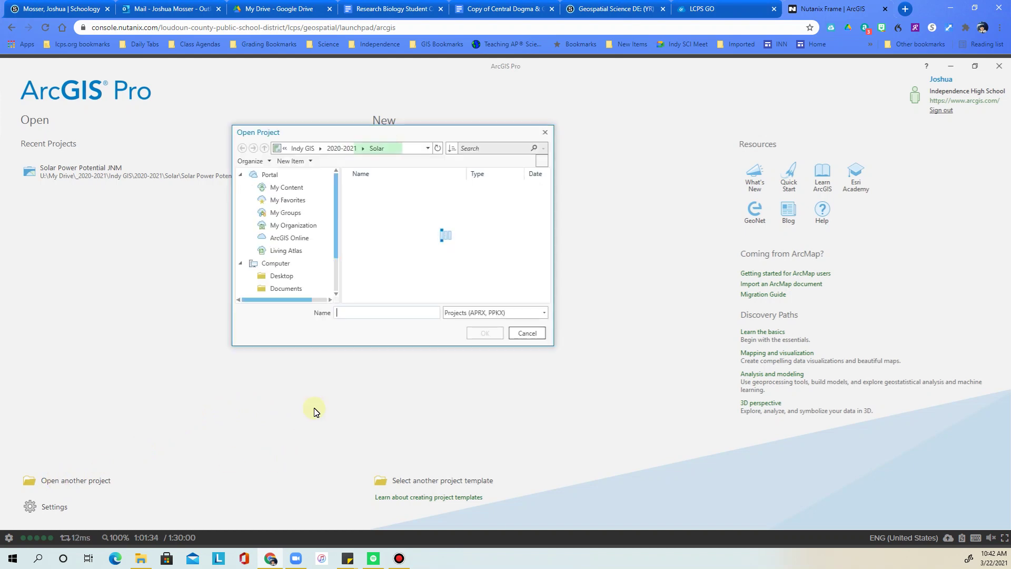
pyautogui.scroll(-1, 337, 221)
pyautogui.scroll(-2, 337, 221)
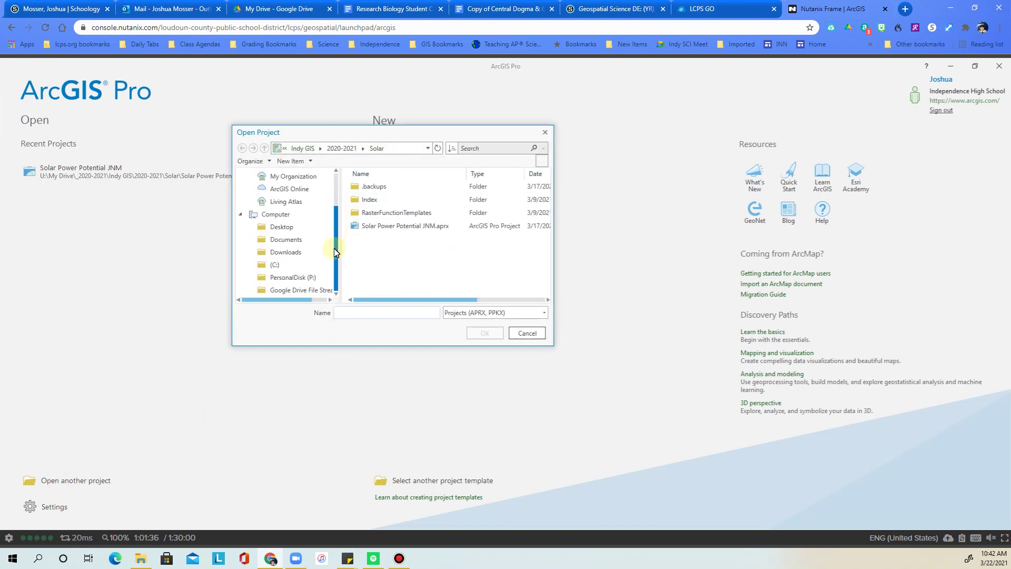
pyautogui.click(281, 290)
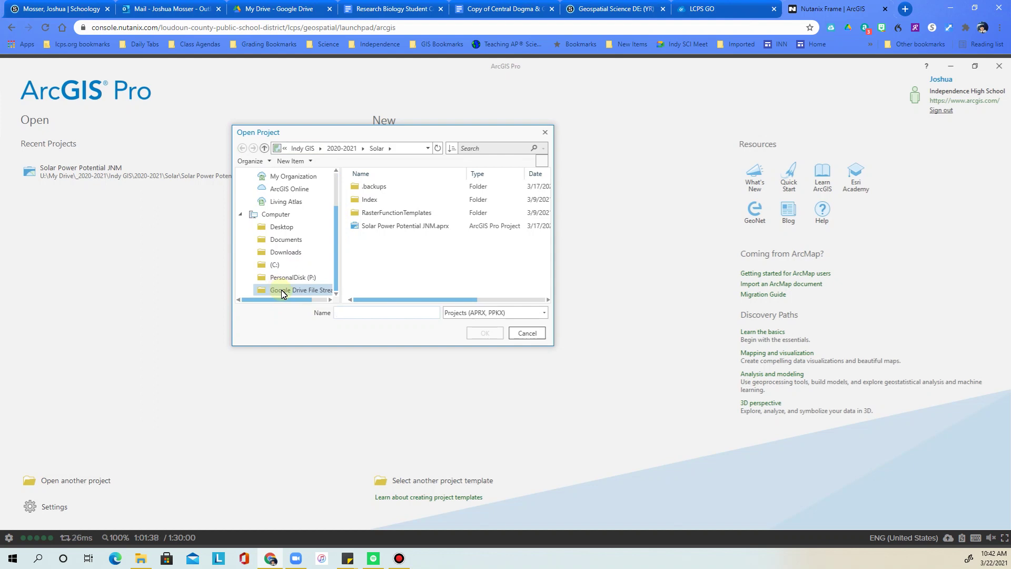
pyautogui.doubleClick(390, 202)
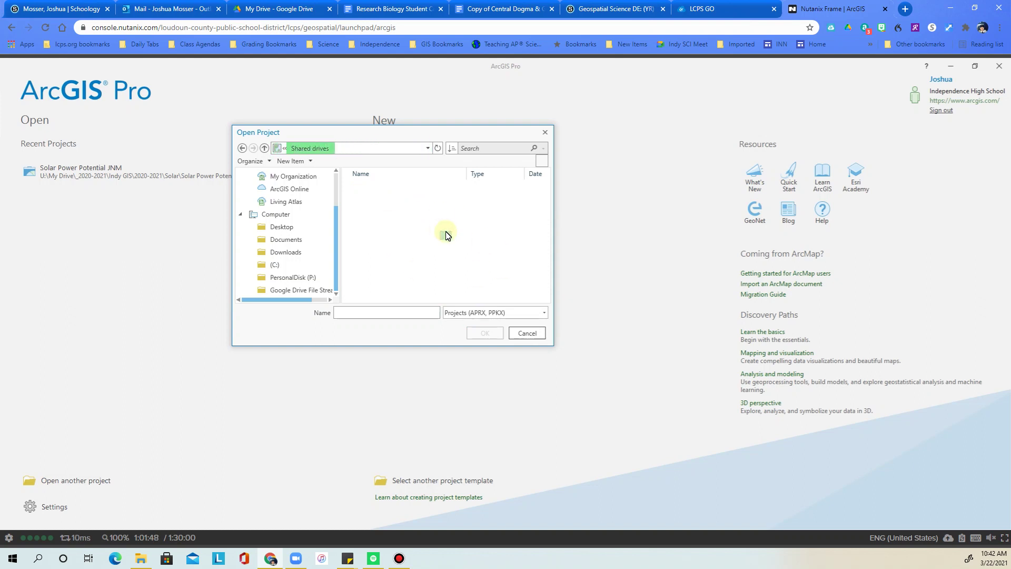
pyautogui.scroll(-1, 446, 232)
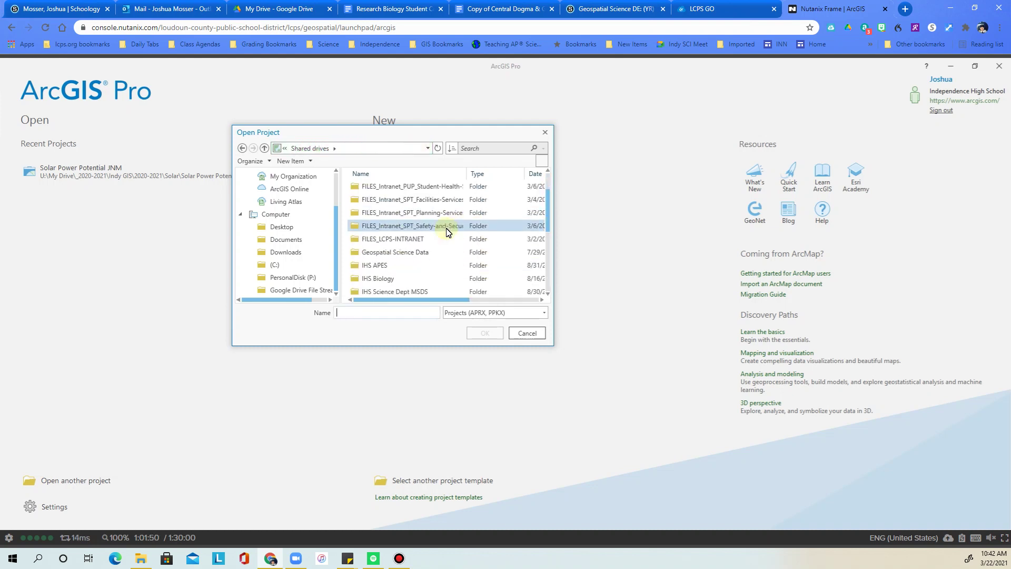
pyautogui.doubleClick(397, 253)
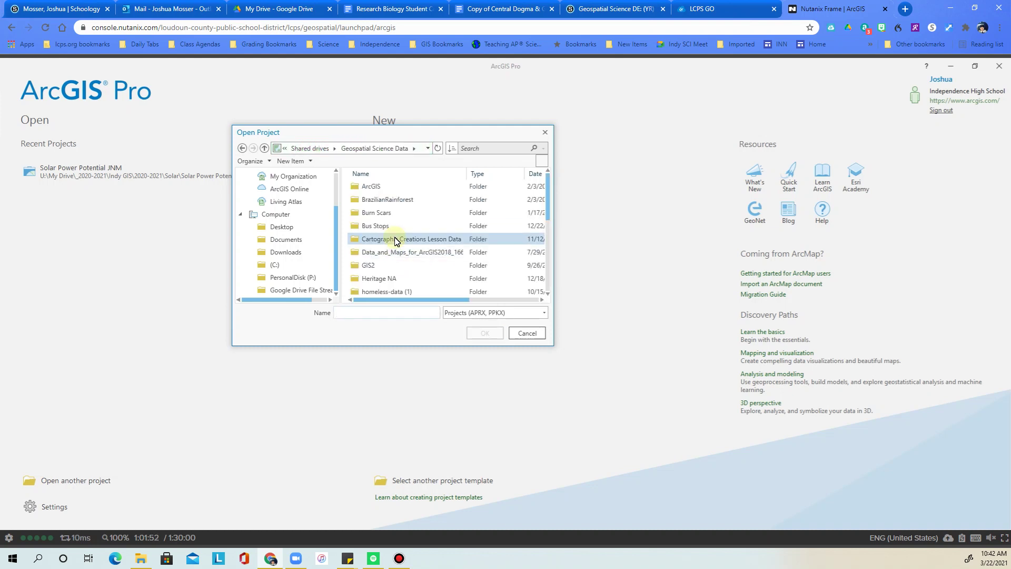
pyautogui.scroll(-5, 393, 238)
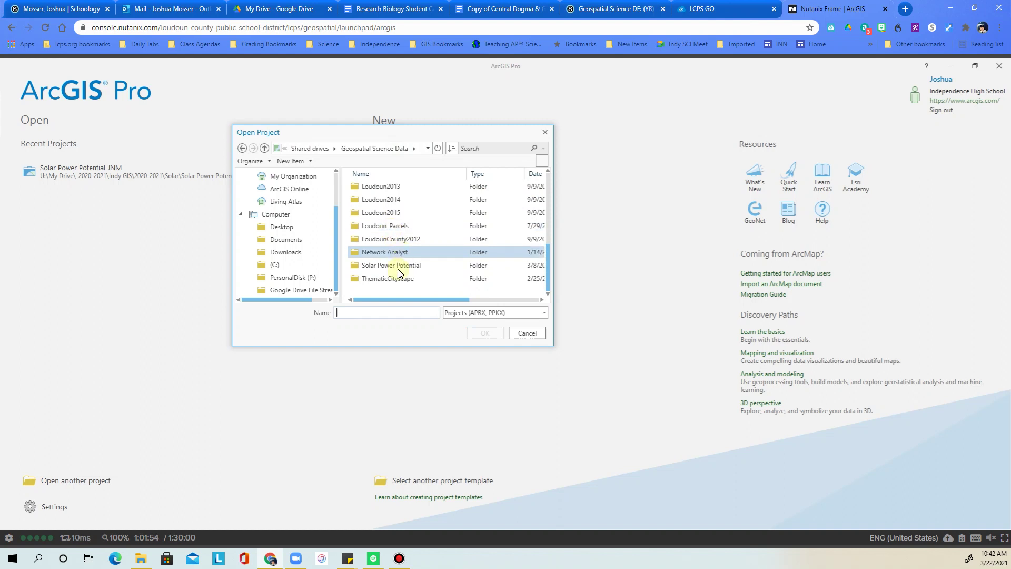
pyautogui.doubleClick(396, 267)
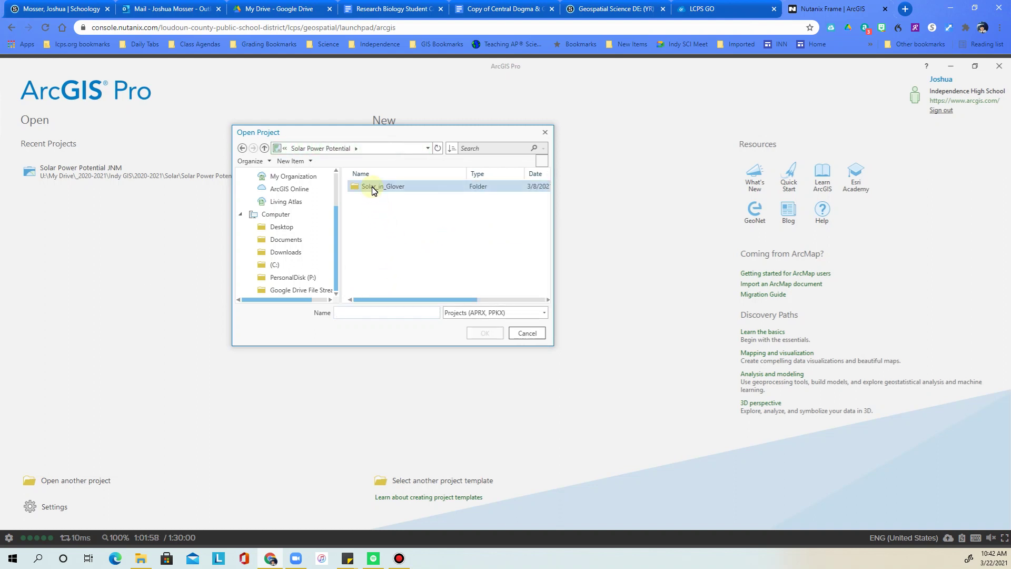
pyautogui.doubleClick(373, 187)
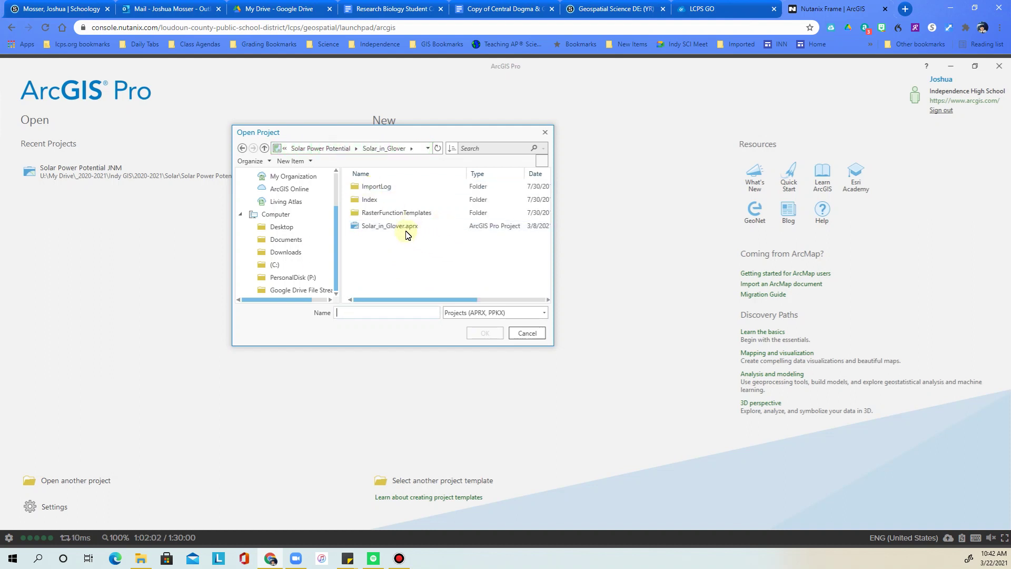
pyautogui.click(392, 228)
pyautogui.click(484, 333)
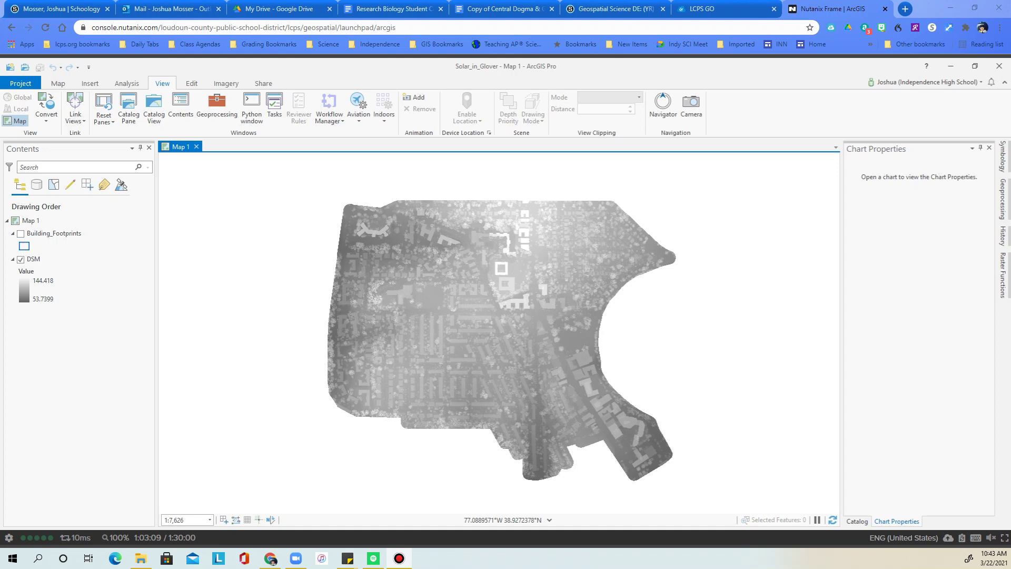
# Step: Turn off the Building_Footprints layer so only the DSM raster shows on Map 1
pyautogui.click(68, 246)
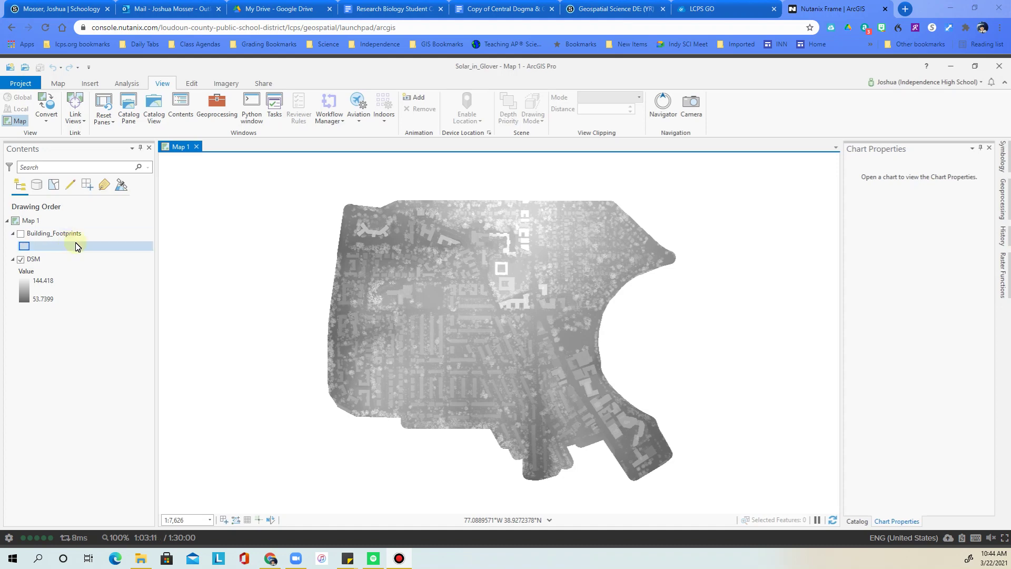
pyautogui.click(104, 349)
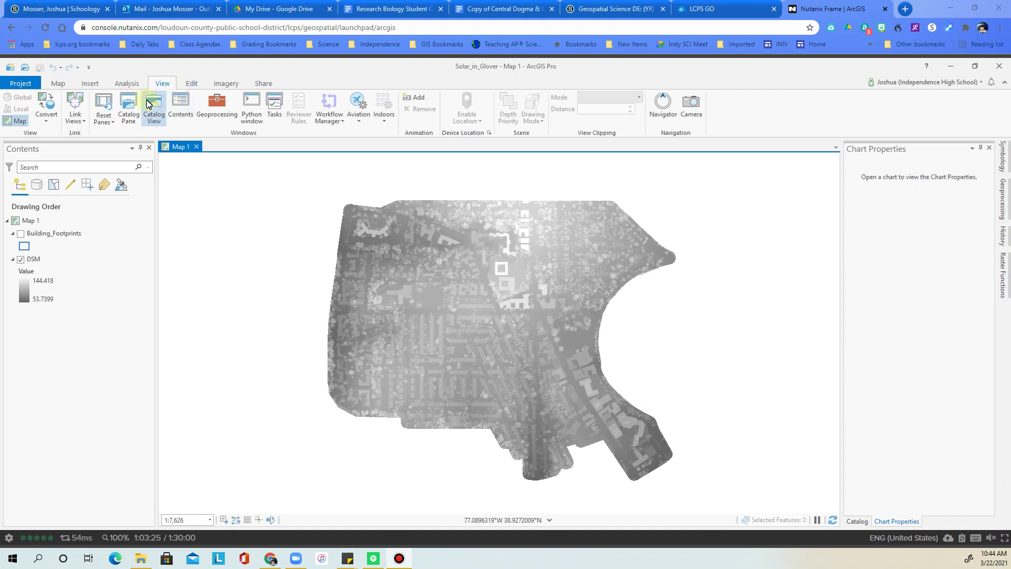
# Step: Show the Catalog pane with Databases and Folders expanded to list Solar_in_Glover.gdb and its folder
pyautogui.click(128, 108)
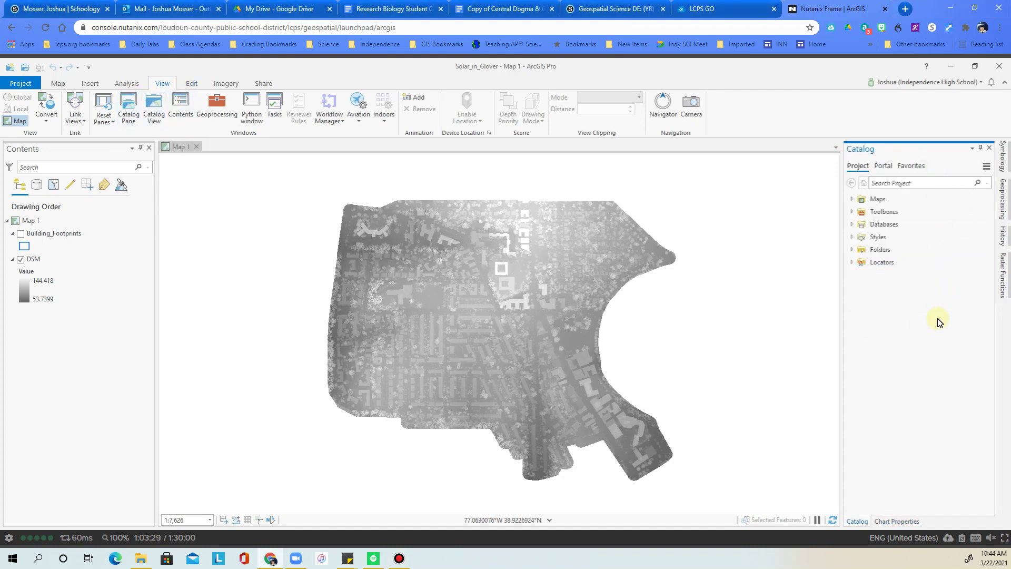
pyautogui.click(852, 224)
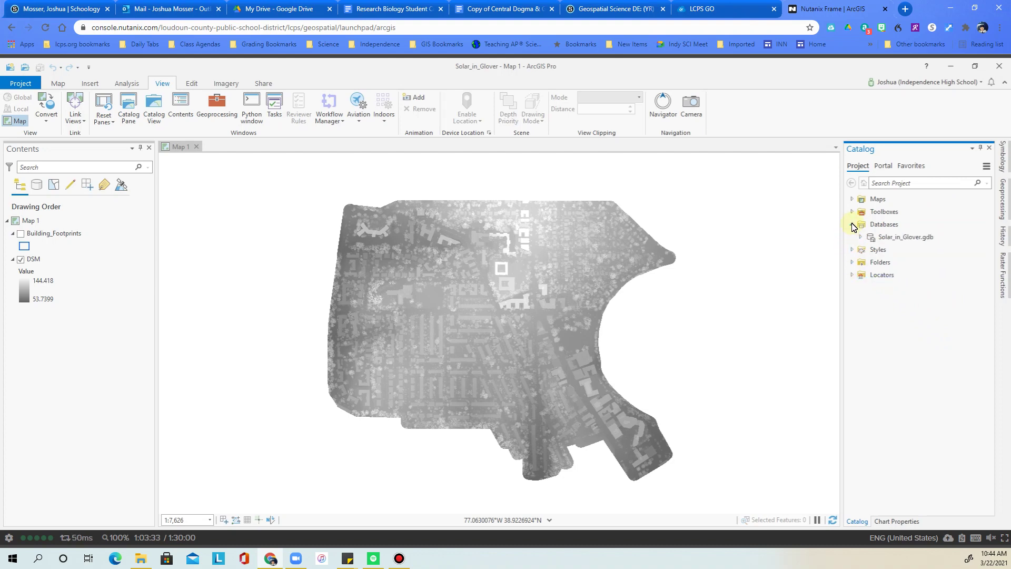
pyautogui.click(853, 263)
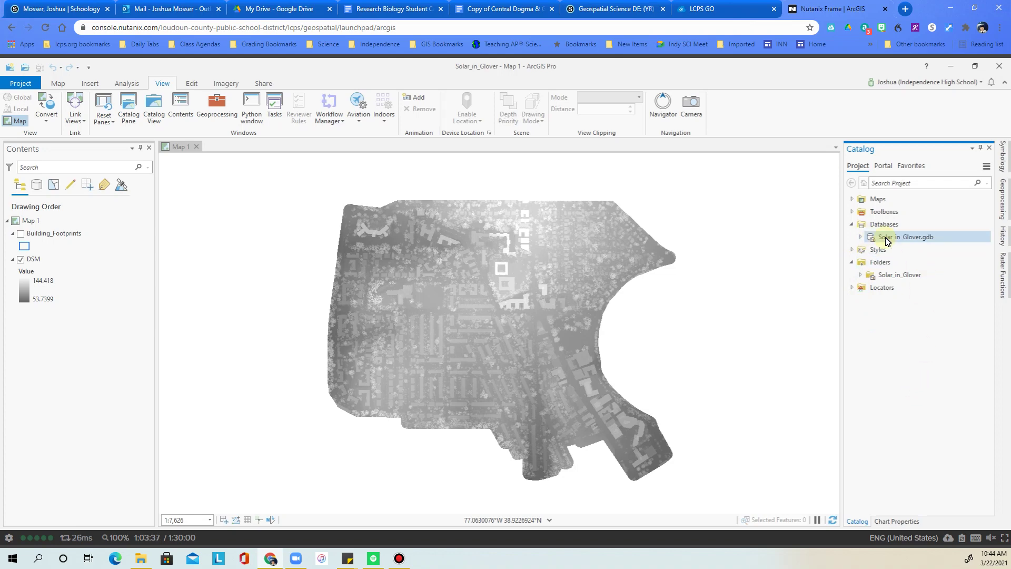
pyautogui.moveTo(930, 240)
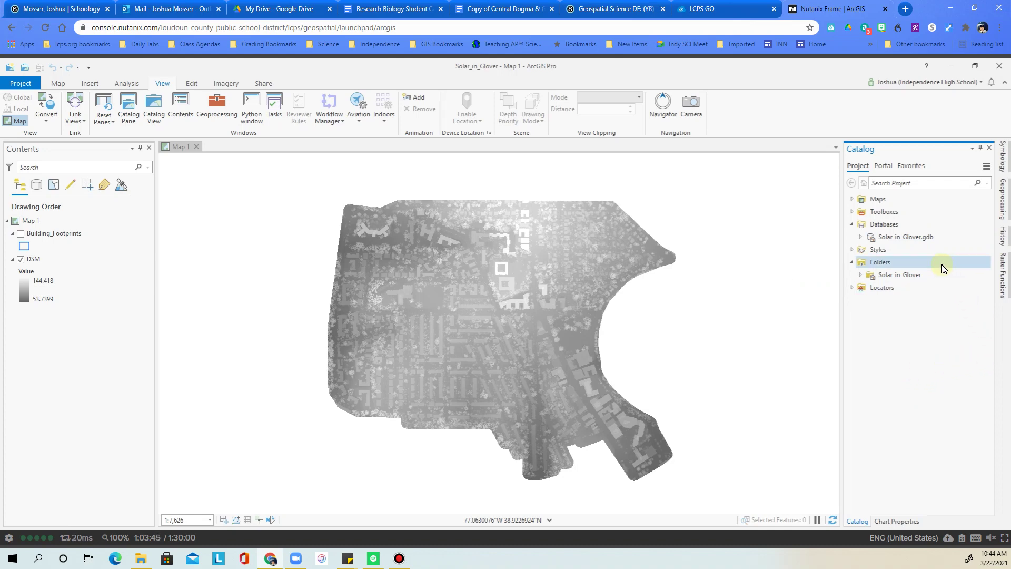
# Step: Start a new file geodatabase and create a Solar Power Potential folder in My Drive for it
pyautogui.rightClick(882, 228)
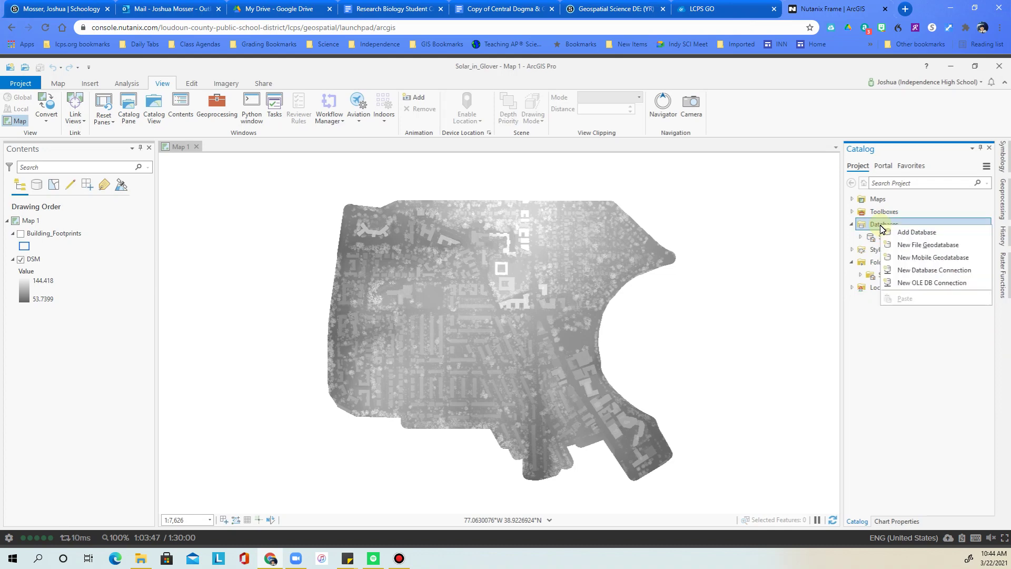
pyautogui.click(913, 248)
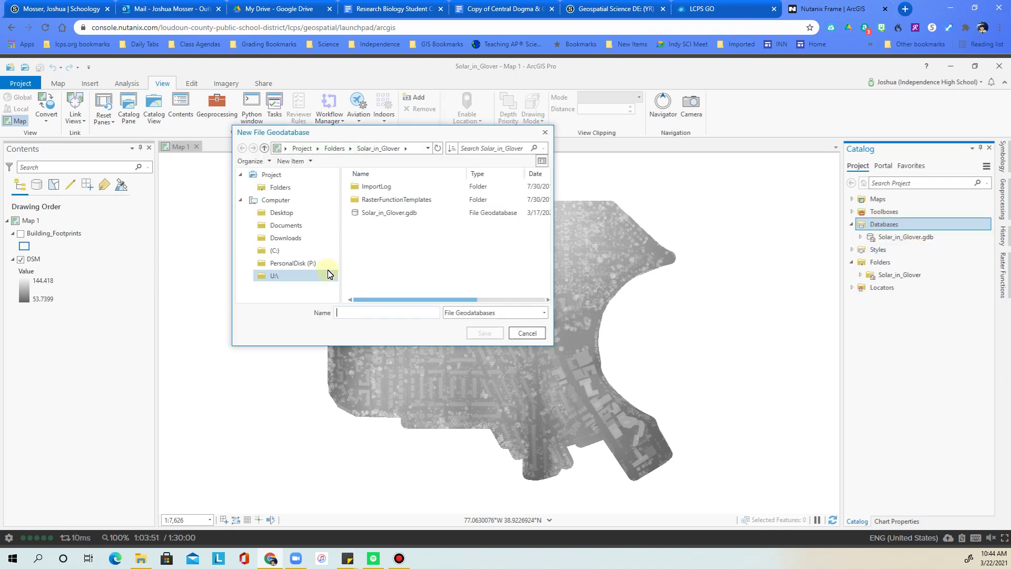
pyautogui.click(278, 277)
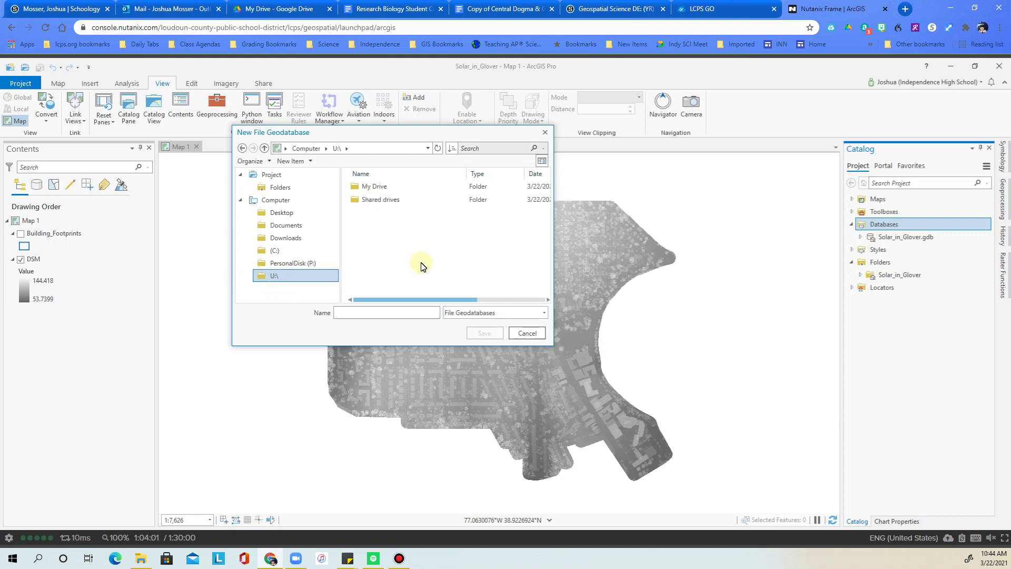
pyautogui.doubleClick(375, 187)
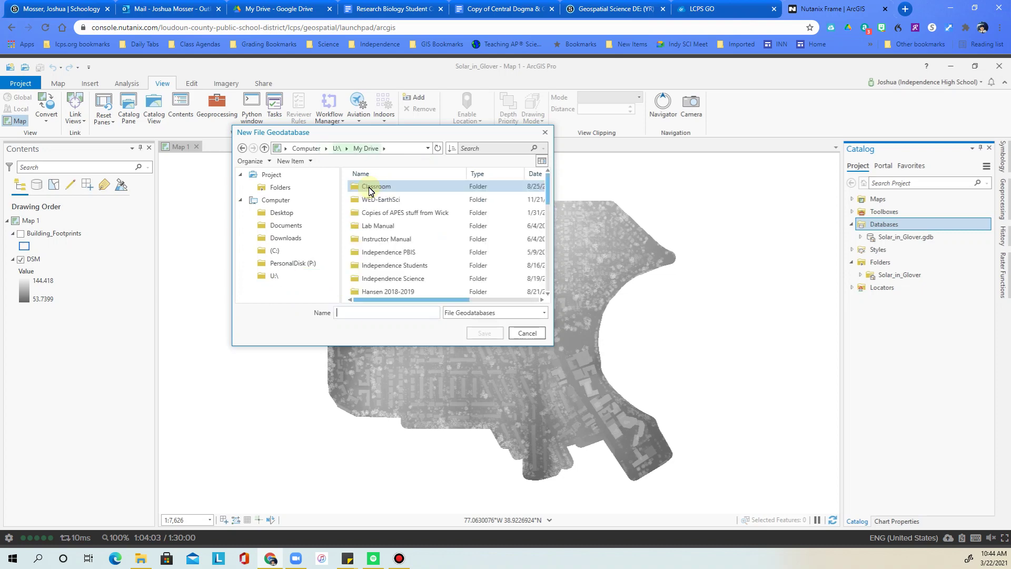
pyautogui.click(310, 164)
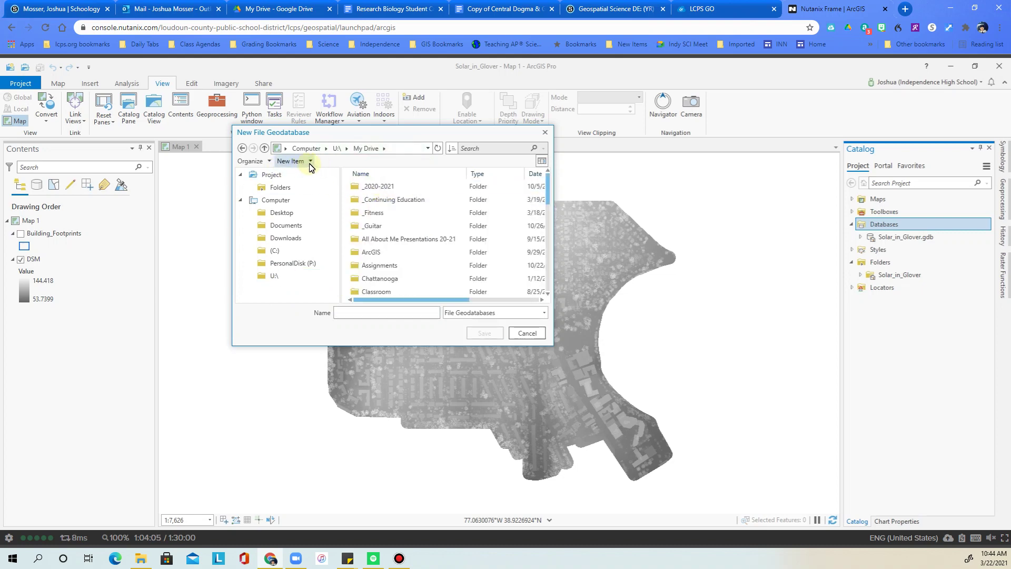
pyautogui.click(309, 176)
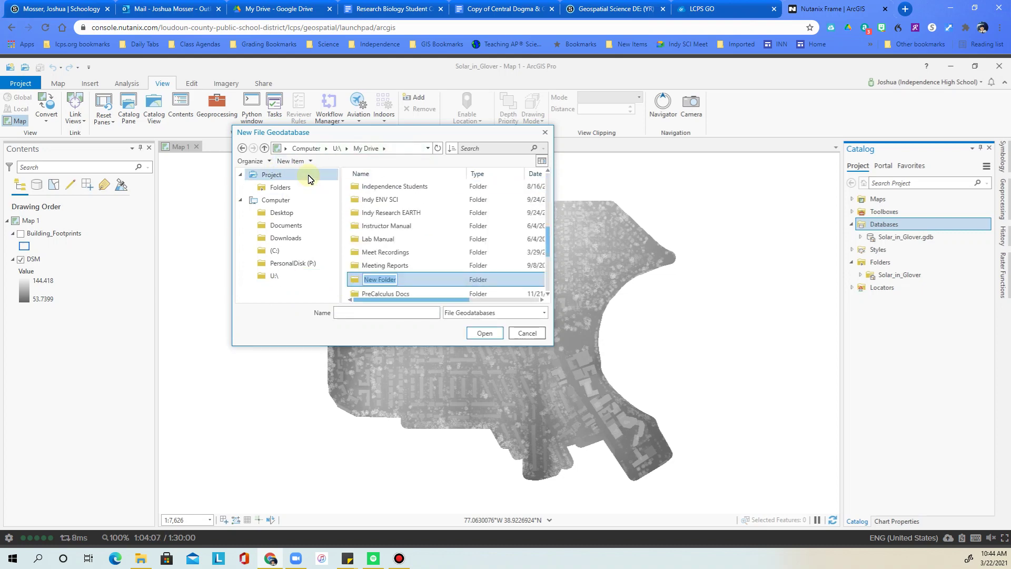
pyautogui.write('Solar')
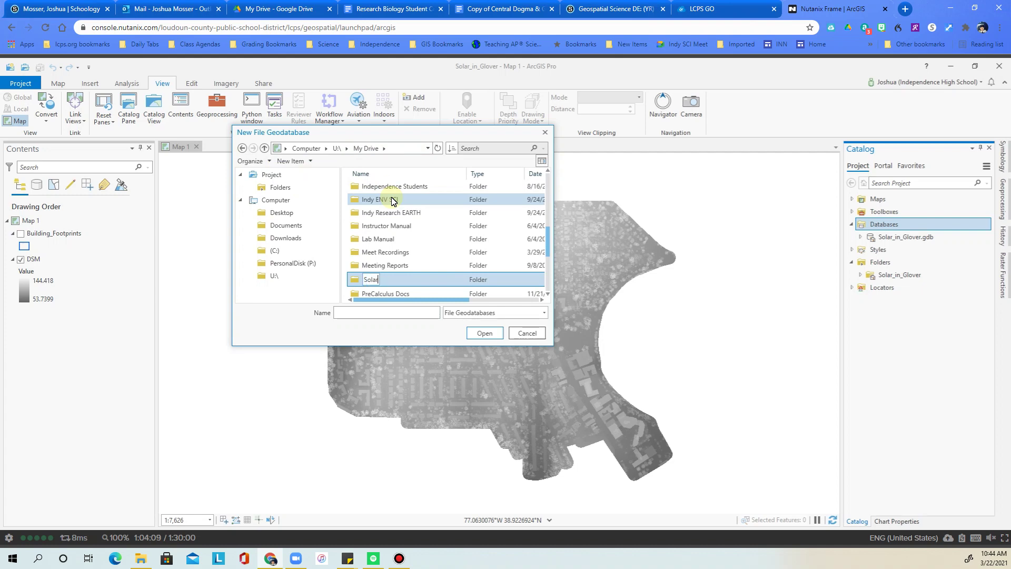
pyautogui.write(' Power Pr')
pyautogui.write('otenit')
pyautogui.write('tia')
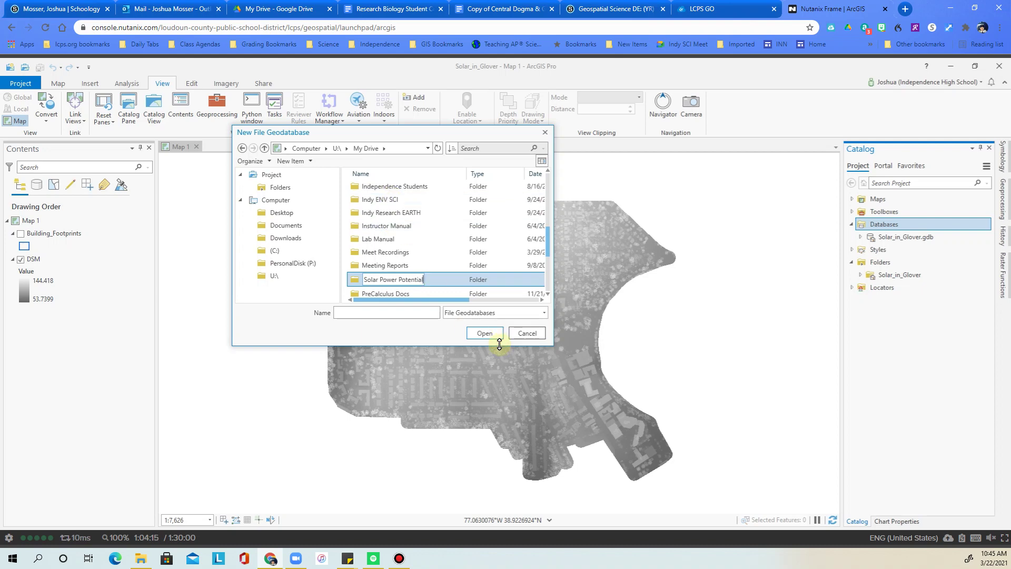
pyautogui.press('Return')
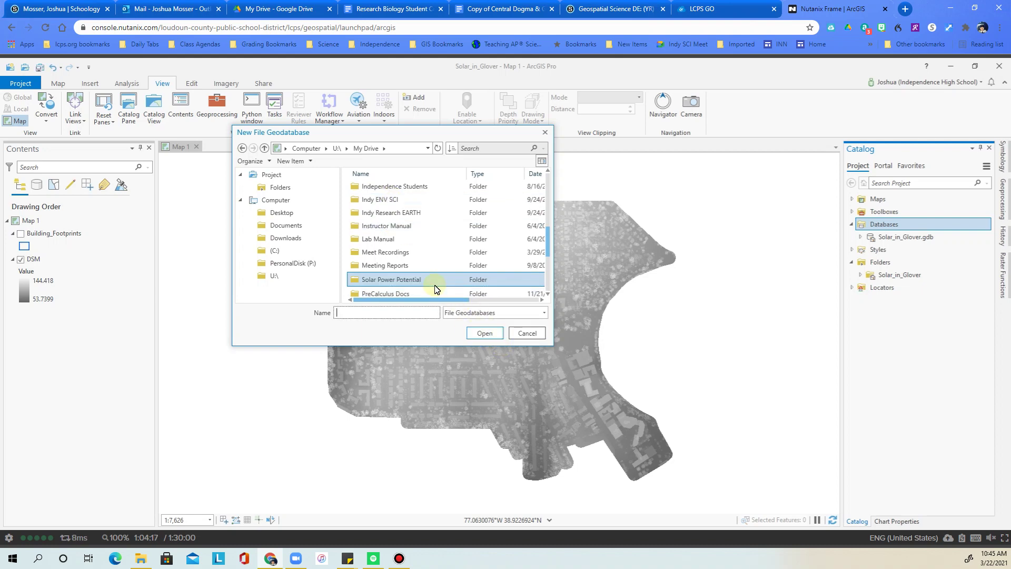
# Step: Save the new geodatabase as Solar Power.gdb inside the Solar Power Potential folder
pyautogui.doubleClick(417, 282)
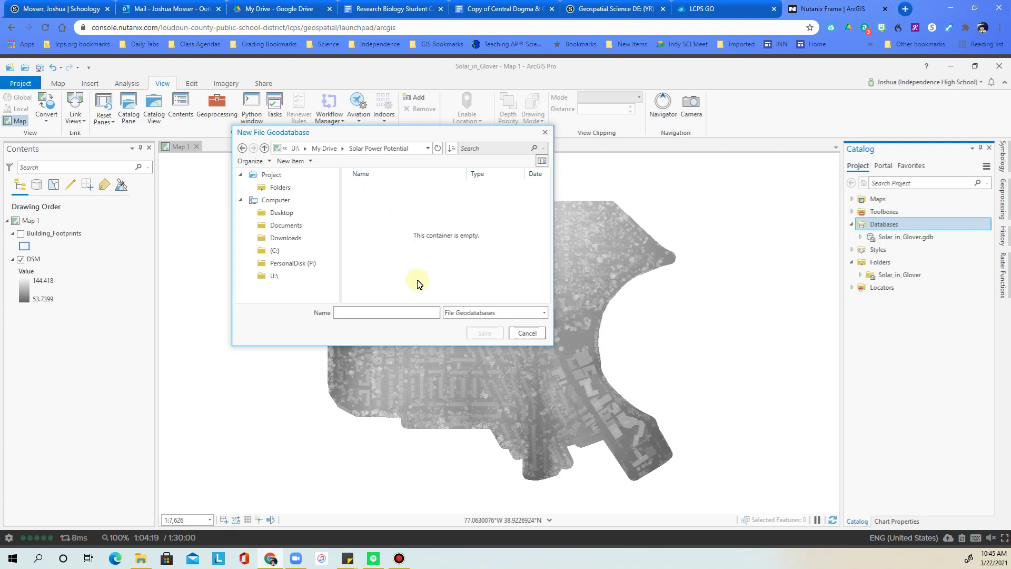
pyautogui.click(384, 313)
pyautogui.write('Solar Power')
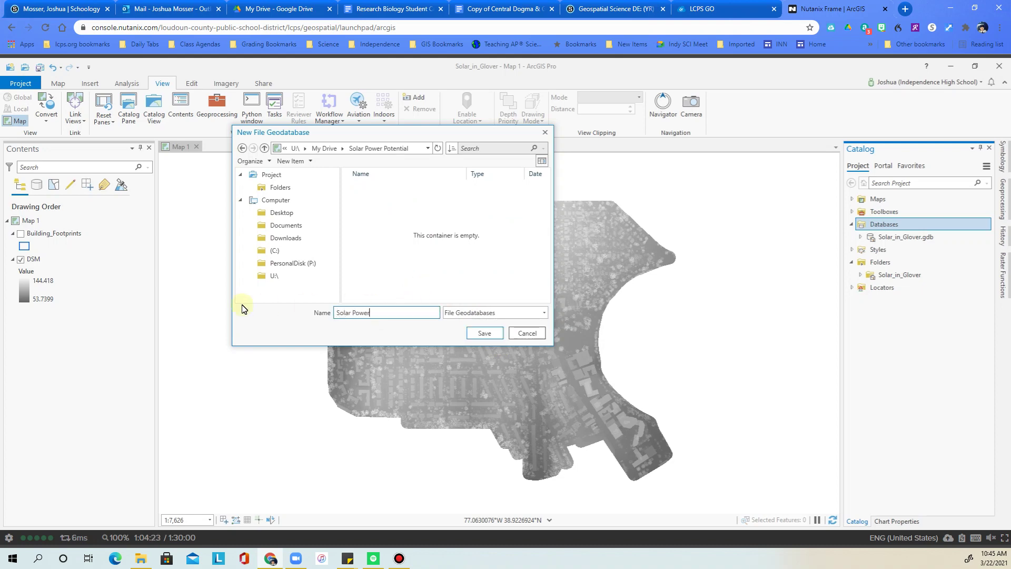
pyautogui.click(478, 334)
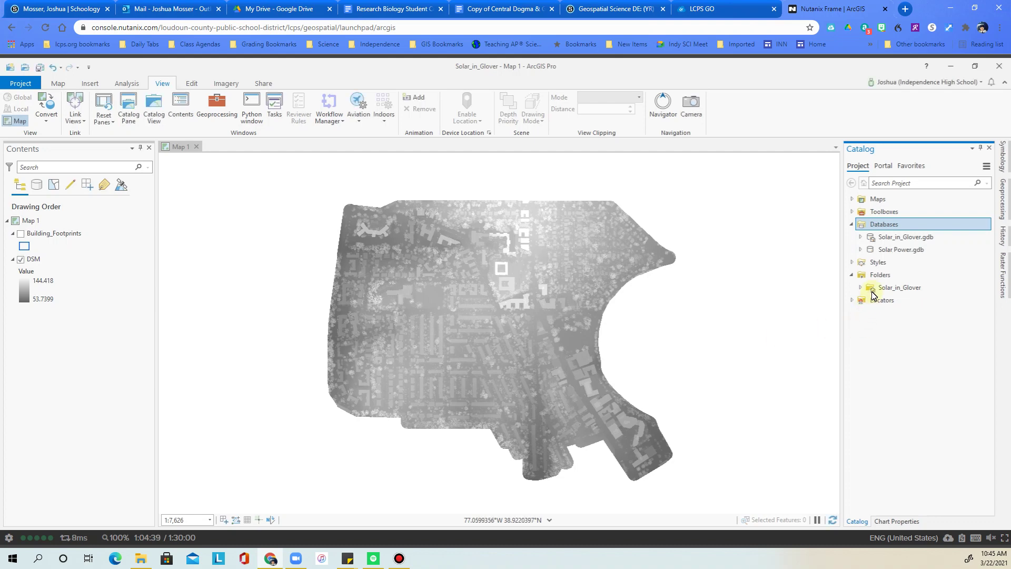
# Step: Make Solar Power.gdb the default geodatabase of the Solar_in_Glover project
pyautogui.rightClick(890, 255)
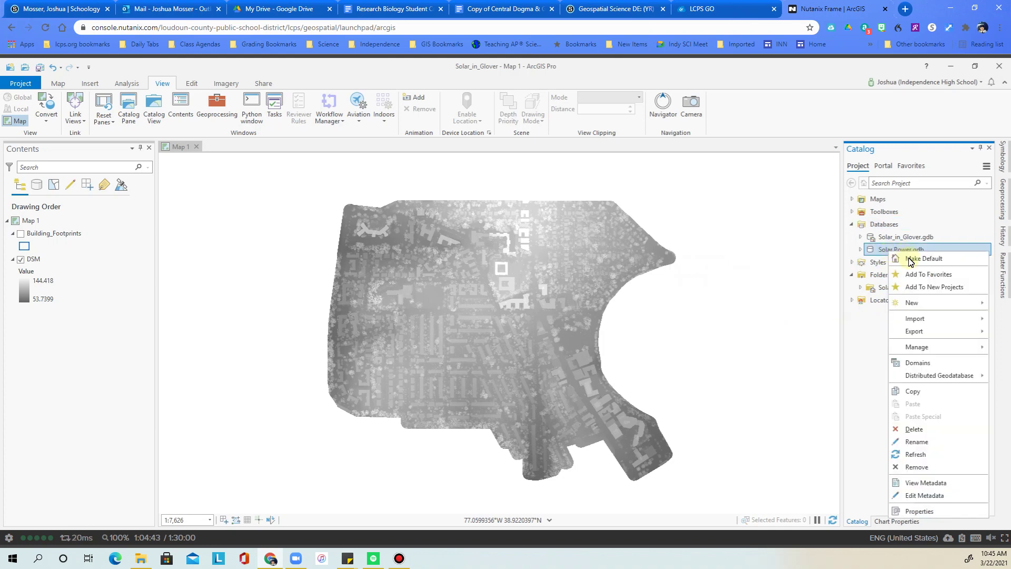
pyautogui.click(911, 260)
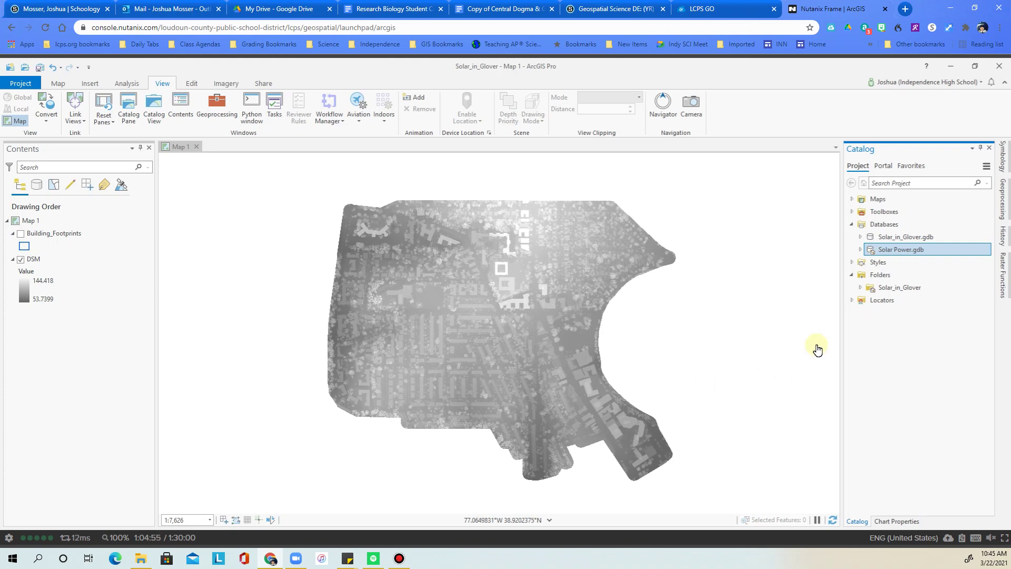
# Step: Copy Building_Footprints, DSM and Solar_Rad_Whm2 from Solar_in_Glover.gdb and paste them into Solar Power.gdb
pyautogui.click(860, 240)
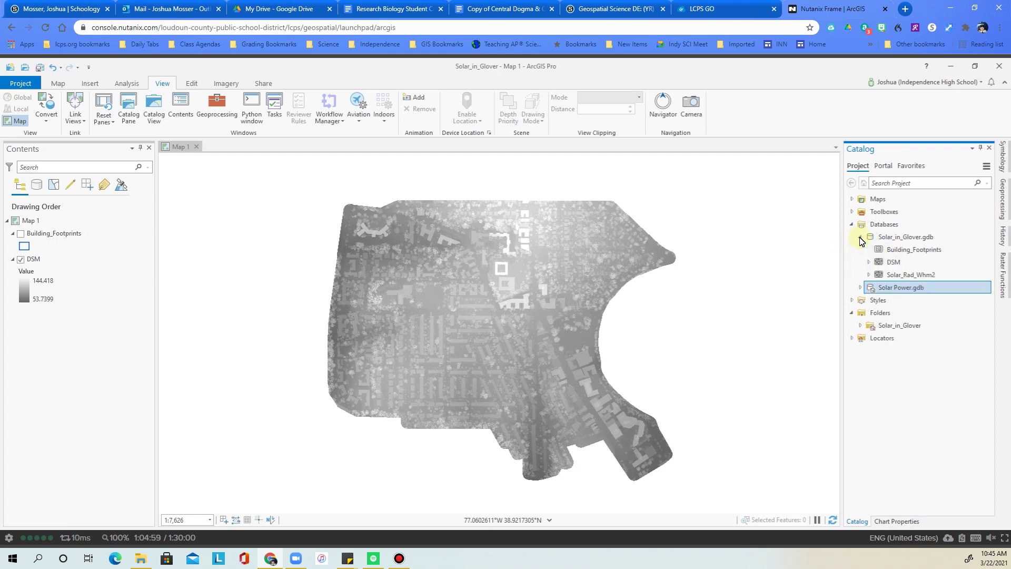
pyautogui.click(902, 252)
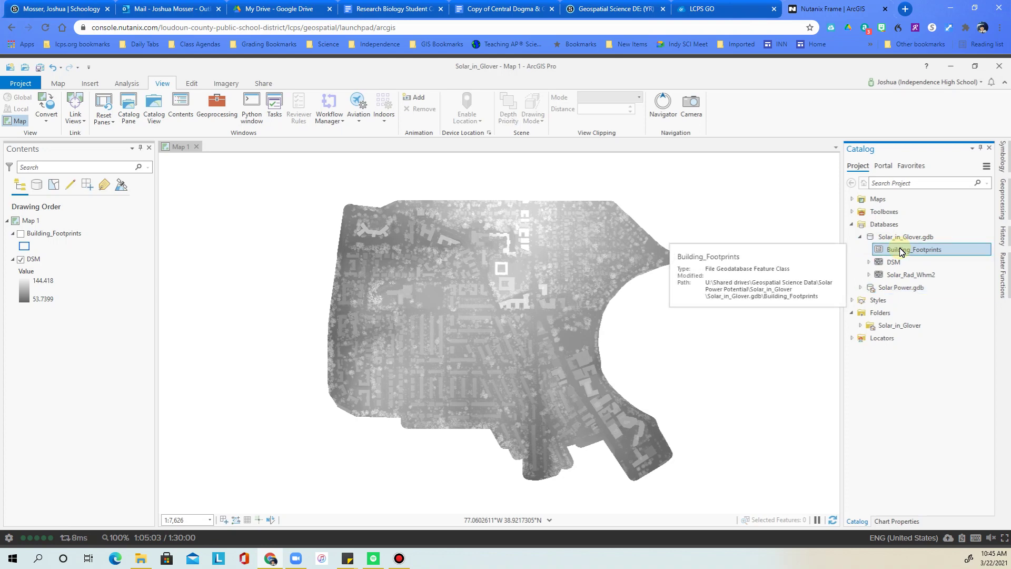
pyautogui.keyDown('shift'); pyautogui.click(906, 276); pyautogui.keyUp('shift')
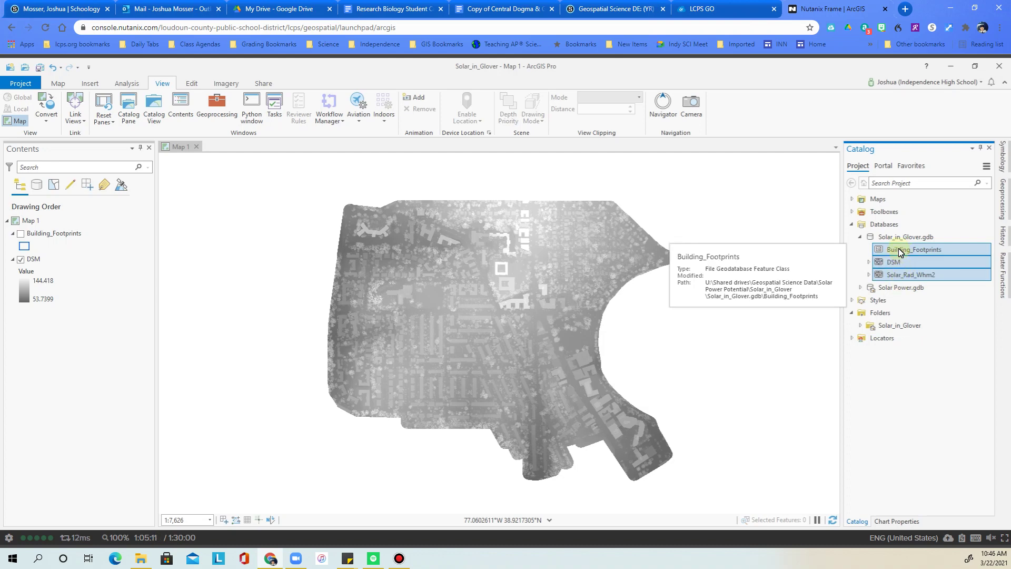
pyautogui.rightClick(900, 251)
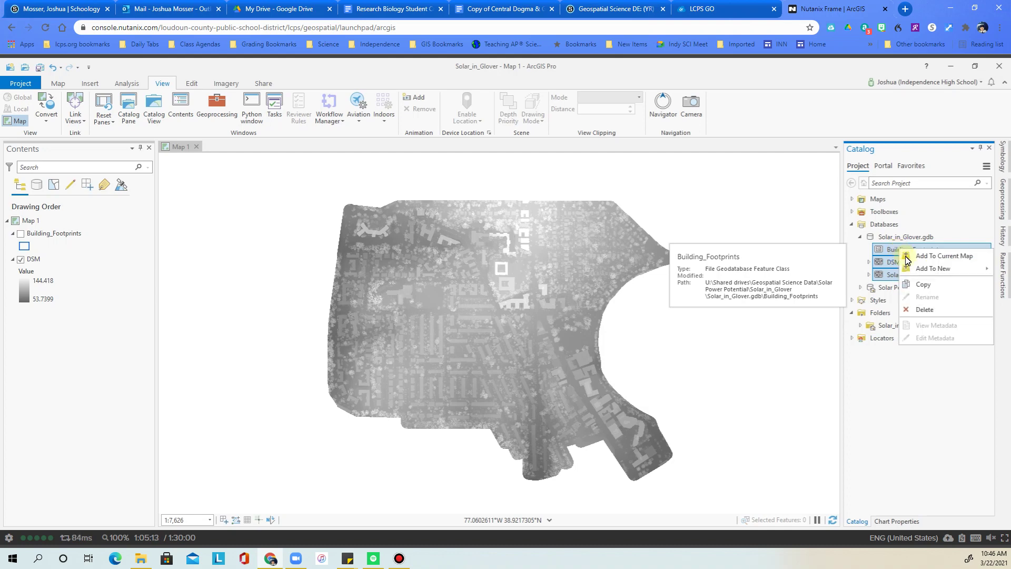
pyautogui.click(928, 288)
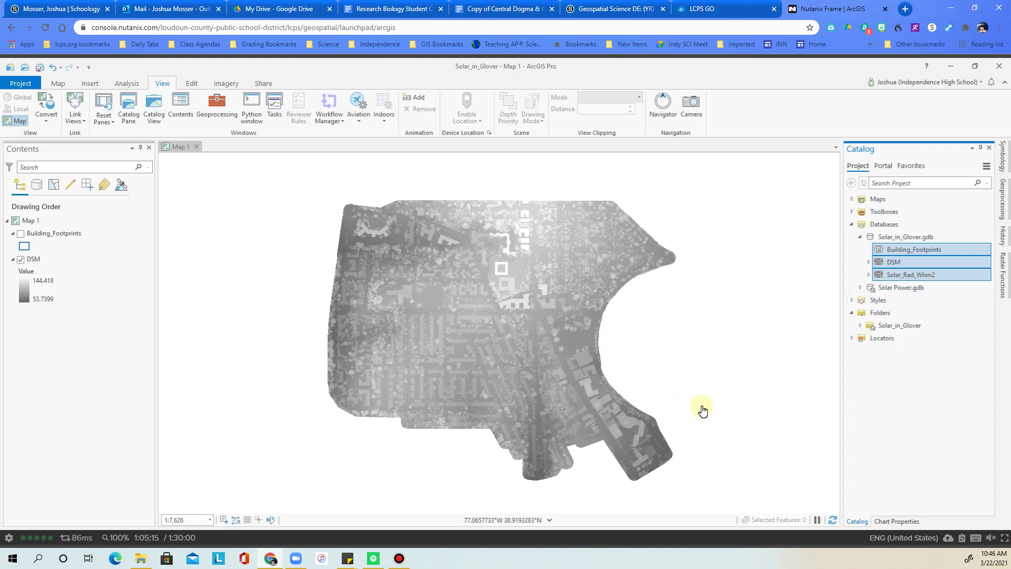
pyautogui.click(900, 288)
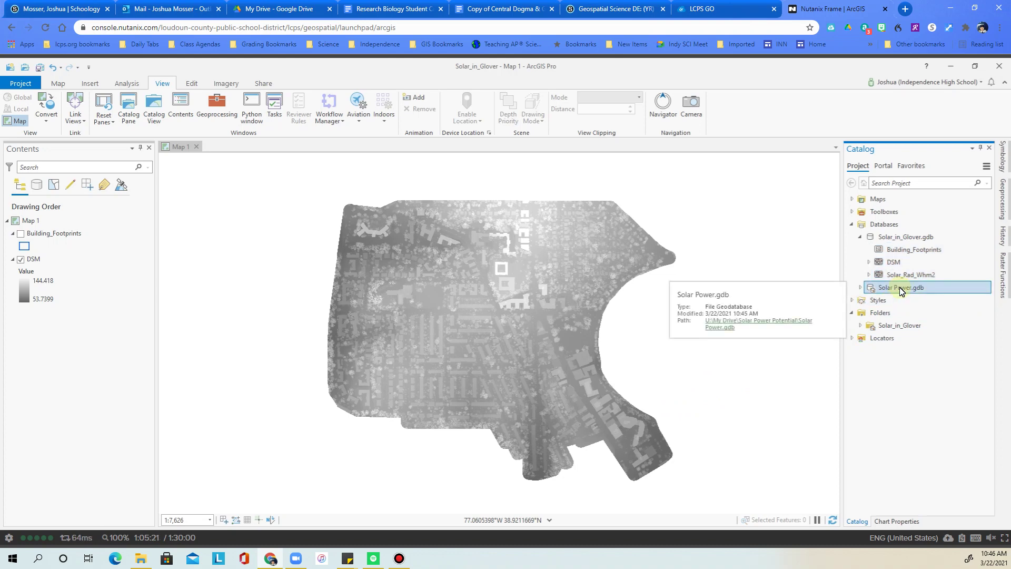
pyautogui.rightClick(901, 289)
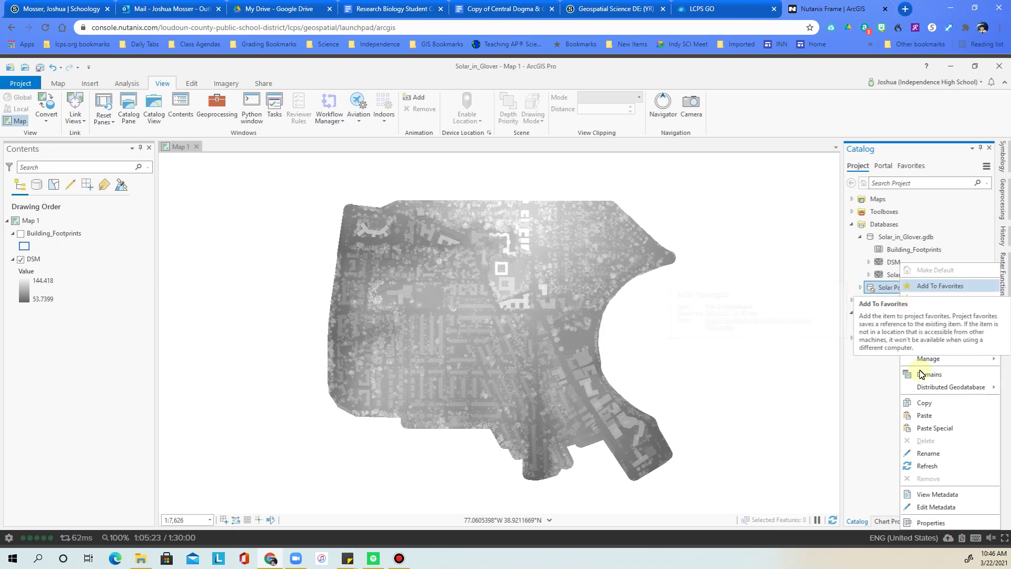
pyautogui.click(928, 420)
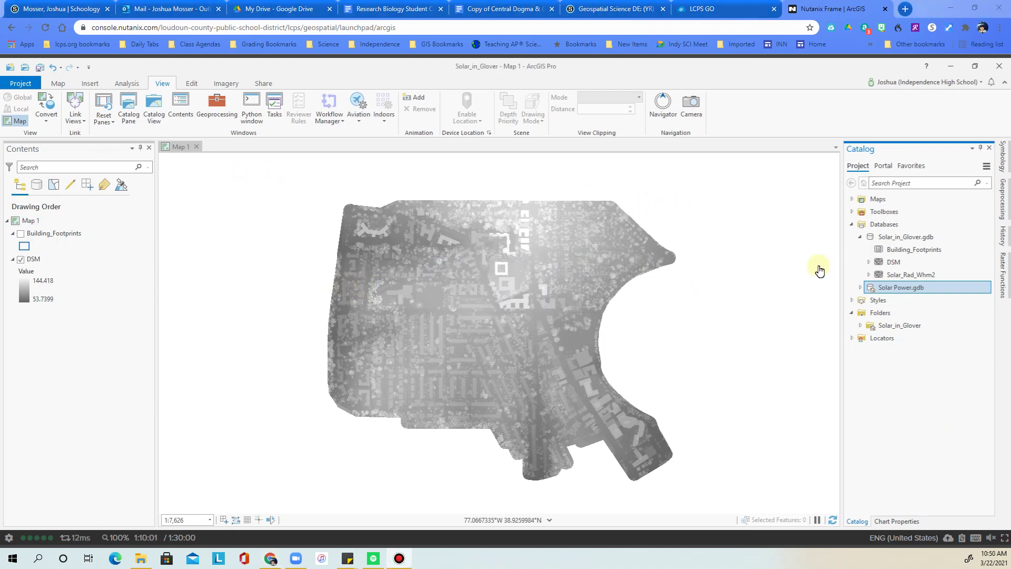
pyautogui.click(861, 288)
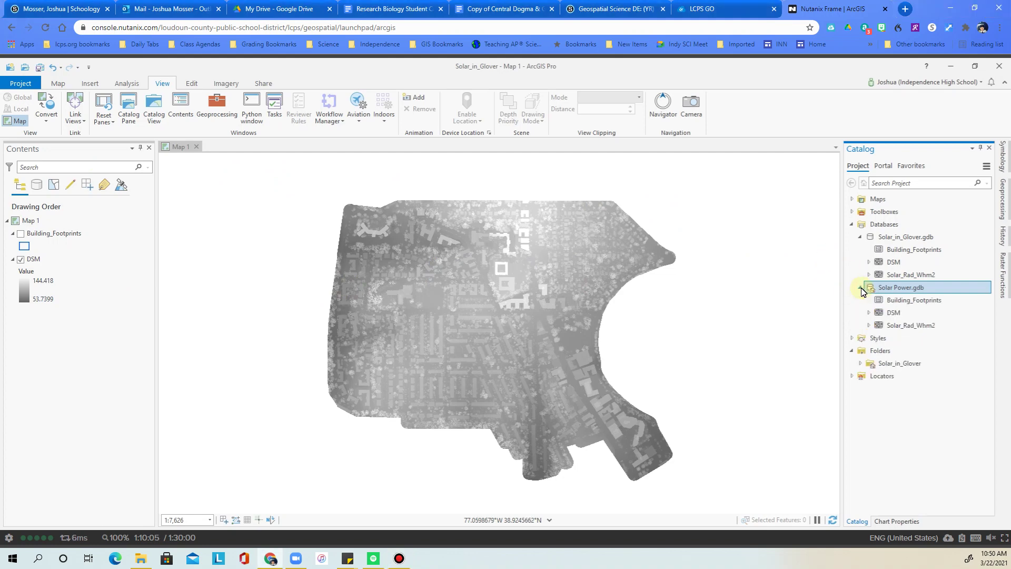
# Step: Remove Solar_in_Glover.gdb from the project and the Building_Footprints and DSM layers from Map 1
pyautogui.rightClick(891, 240)
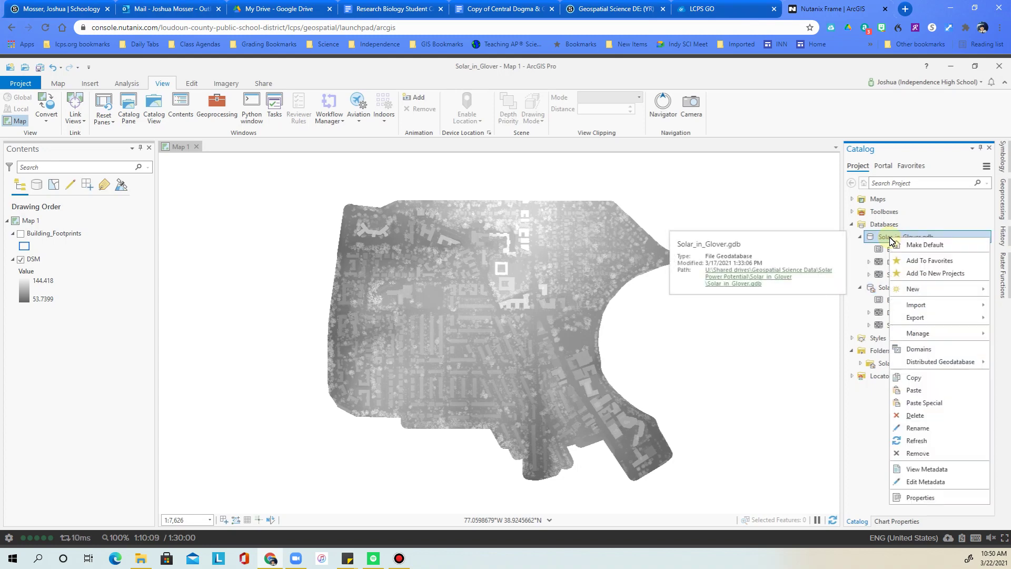
pyautogui.click(917, 453)
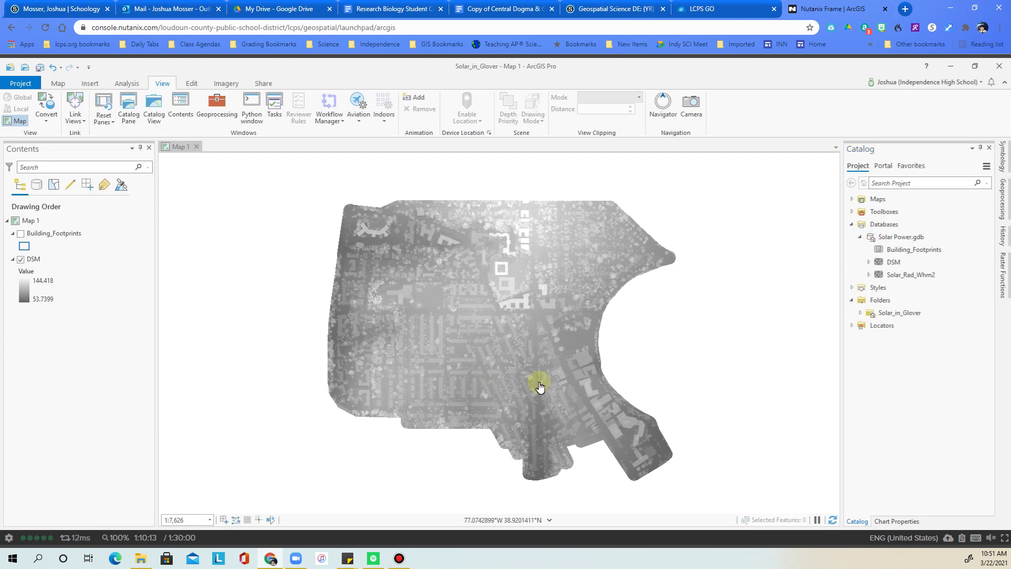
pyautogui.click(59, 236)
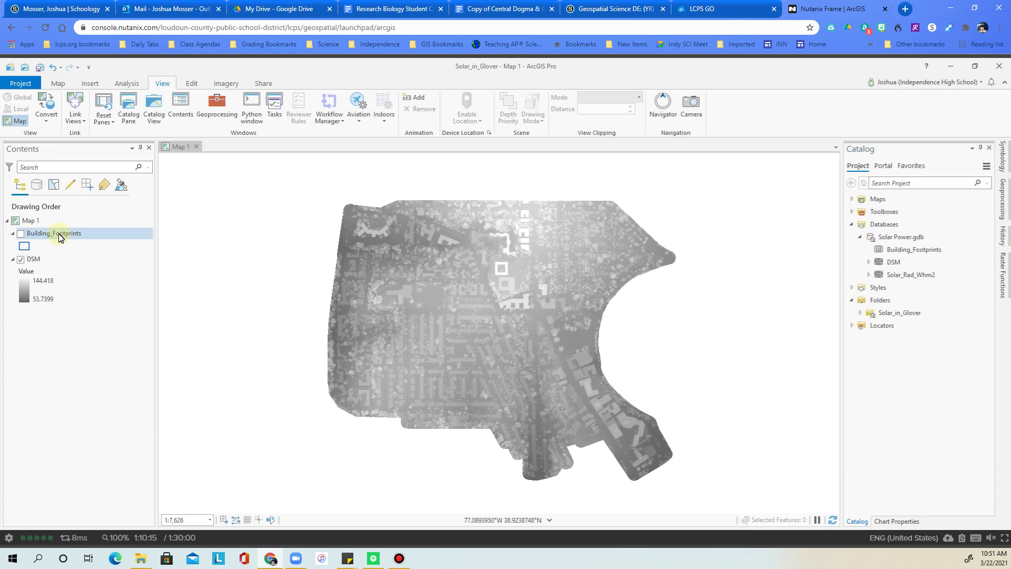
pyautogui.click(36, 260)
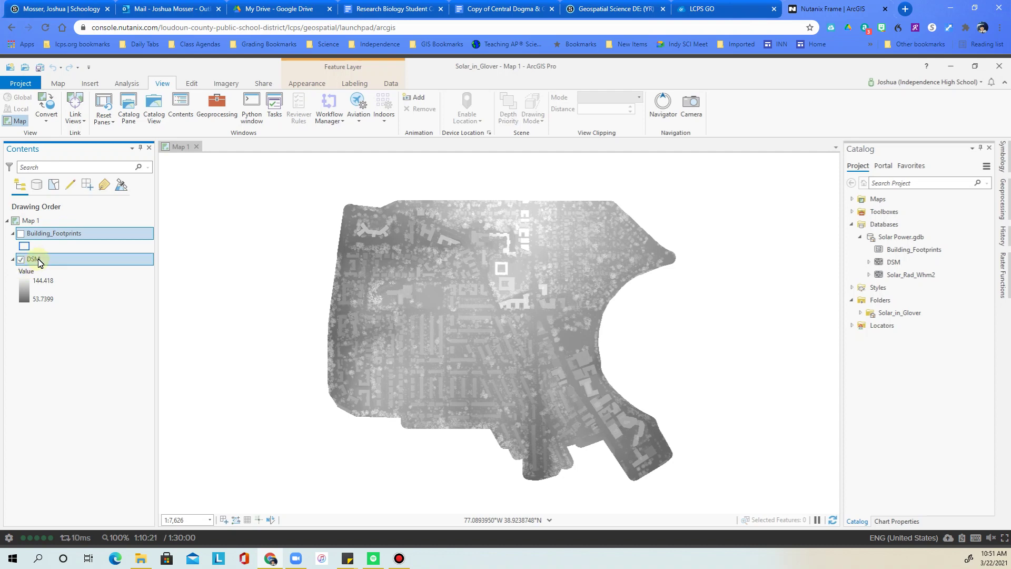
pyautogui.rightClick(39, 262)
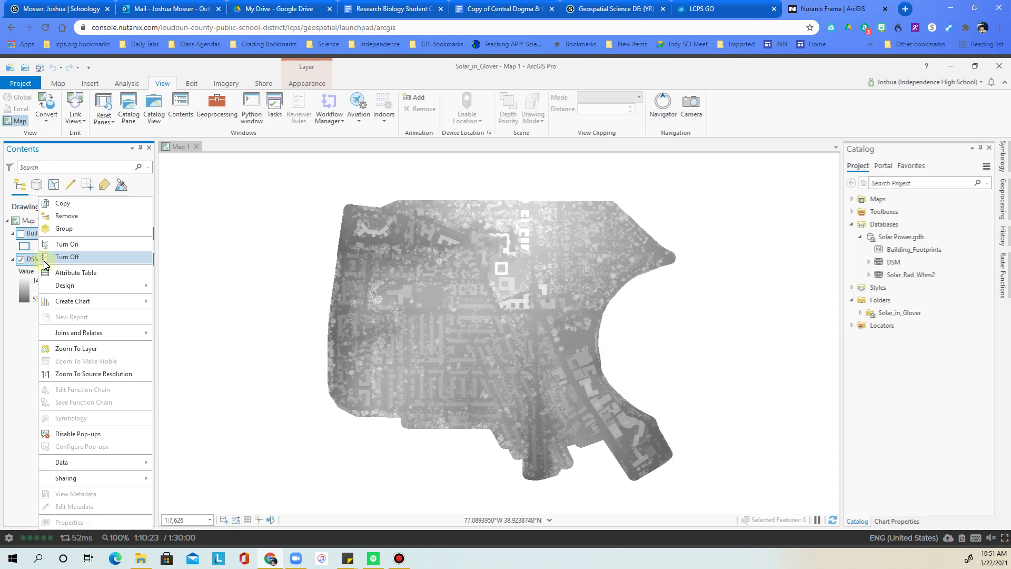
pyautogui.click(66, 217)
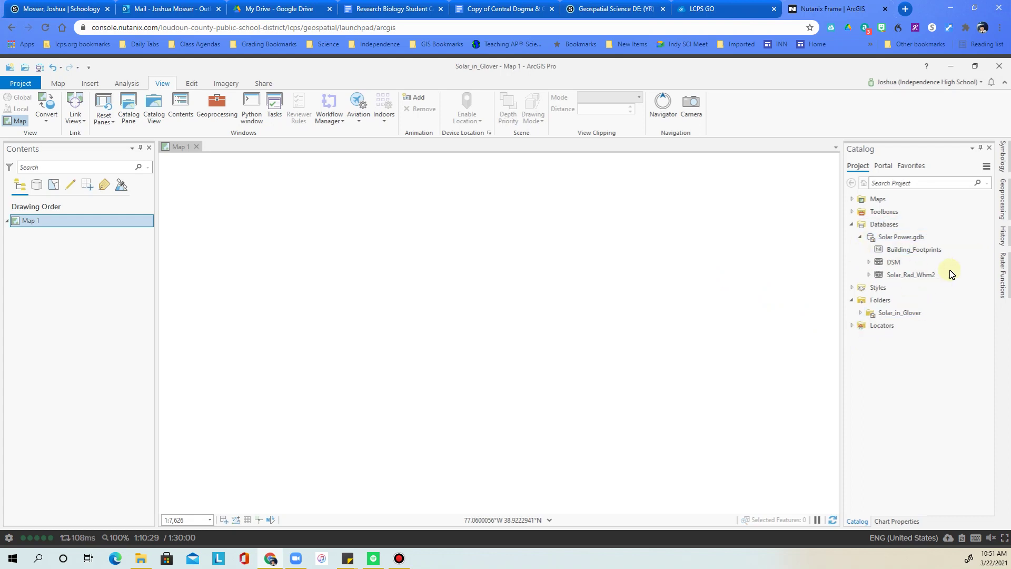
# Step: Drag Building_Footprints and DSM from Solar Power.gdb onto Map 1
pyautogui.click(901, 252)
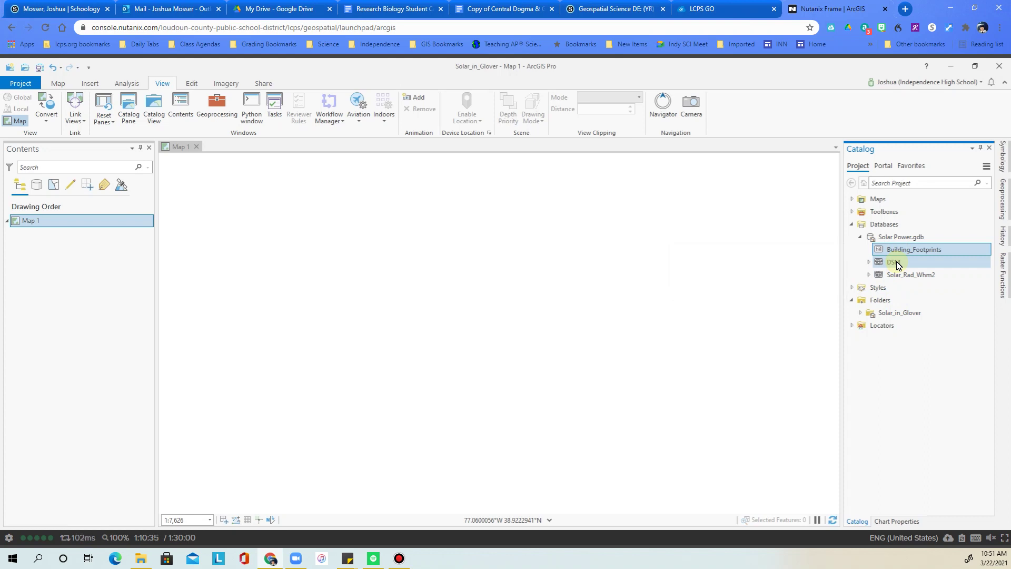
pyautogui.keyDown('ctrl'); pyautogui.click(898, 265); pyautogui.keyUp('ctrl')
pyautogui.moveTo(901, 254); pyautogui.dragTo(546, 266)
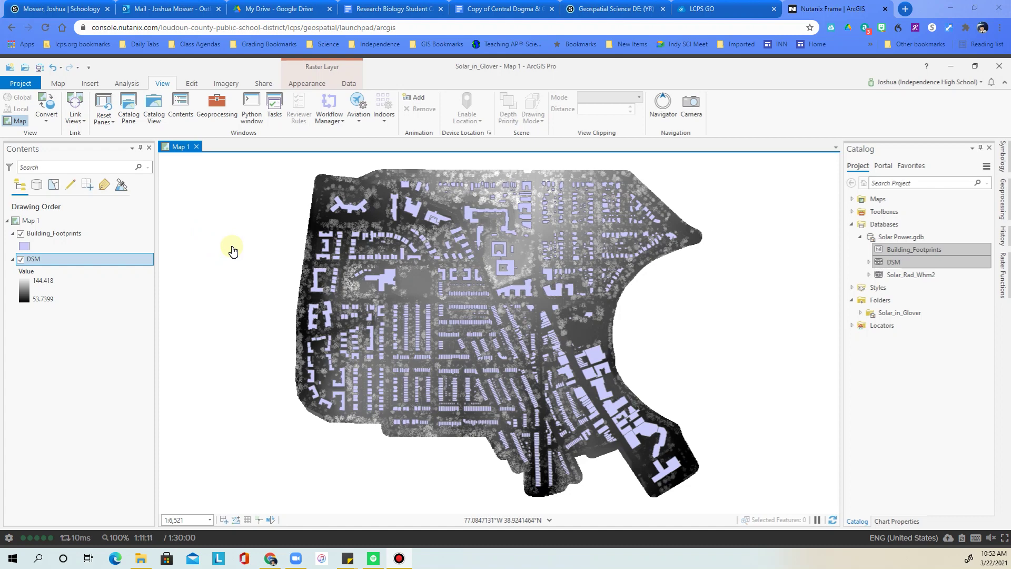
pyautogui.click(876, 303)
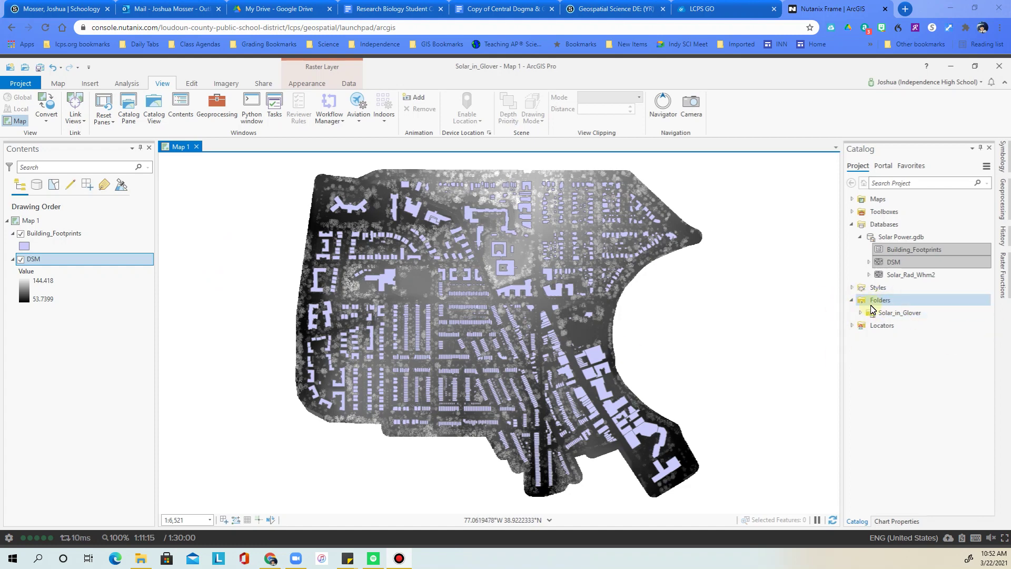
# Step: Give Building_Footprints a hollow symbol with no fill colour and a blue outline
pyautogui.click(29, 248)
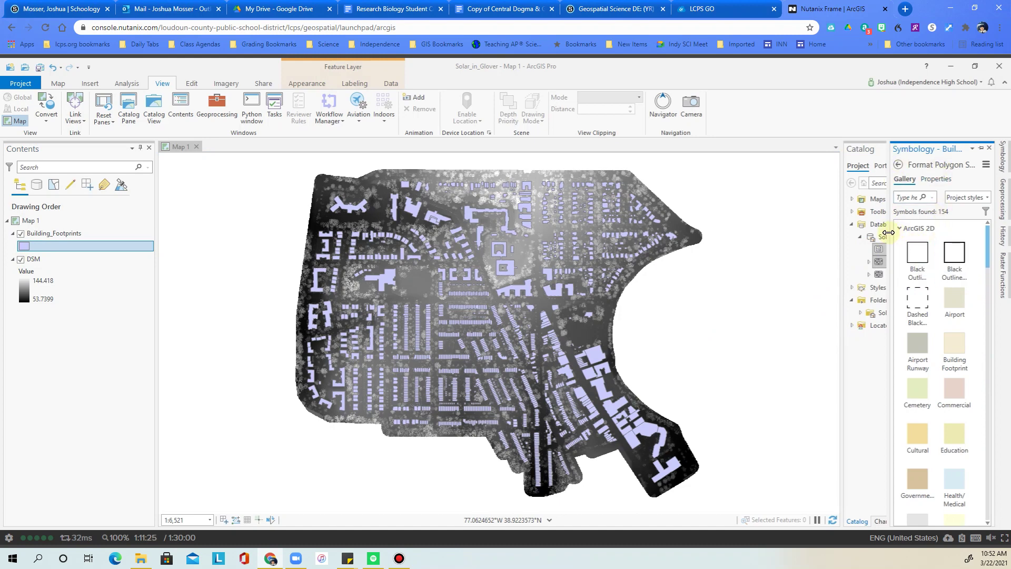
pyautogui.moveTo(888, 233); pyautogui.dragTo(853, 239)
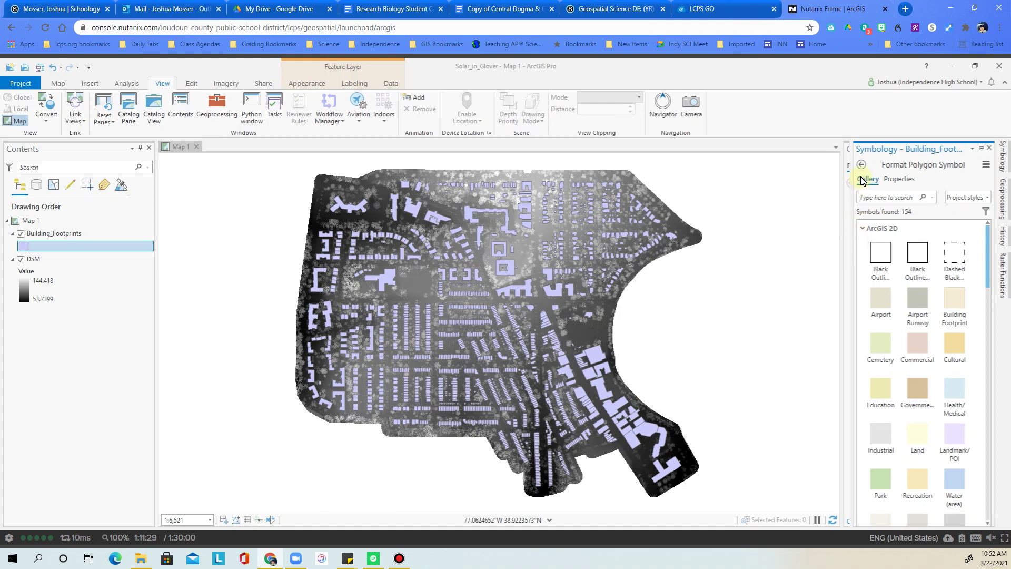
pyautogui.click(900, 180)
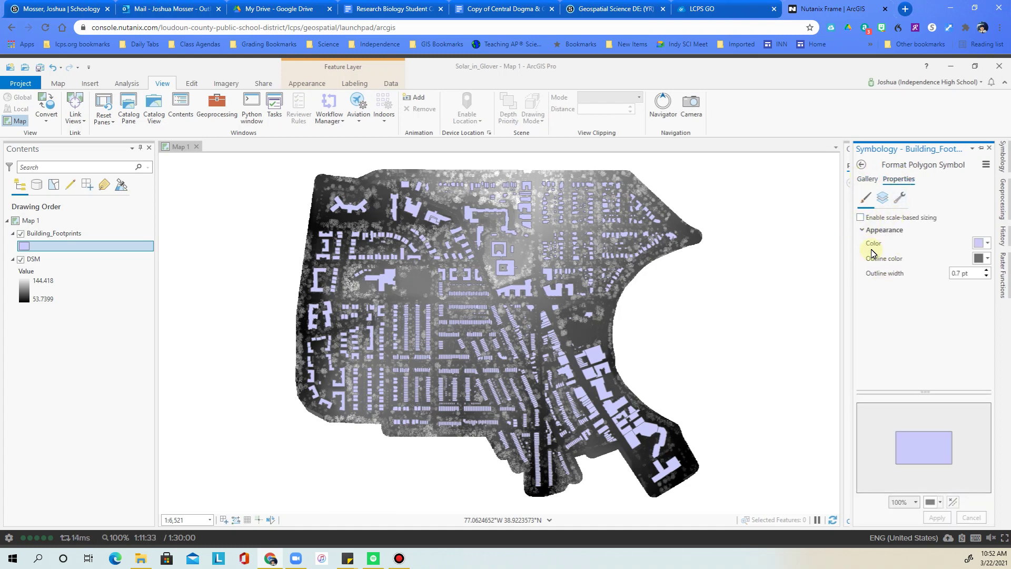
pyautogui.click(986, 245)
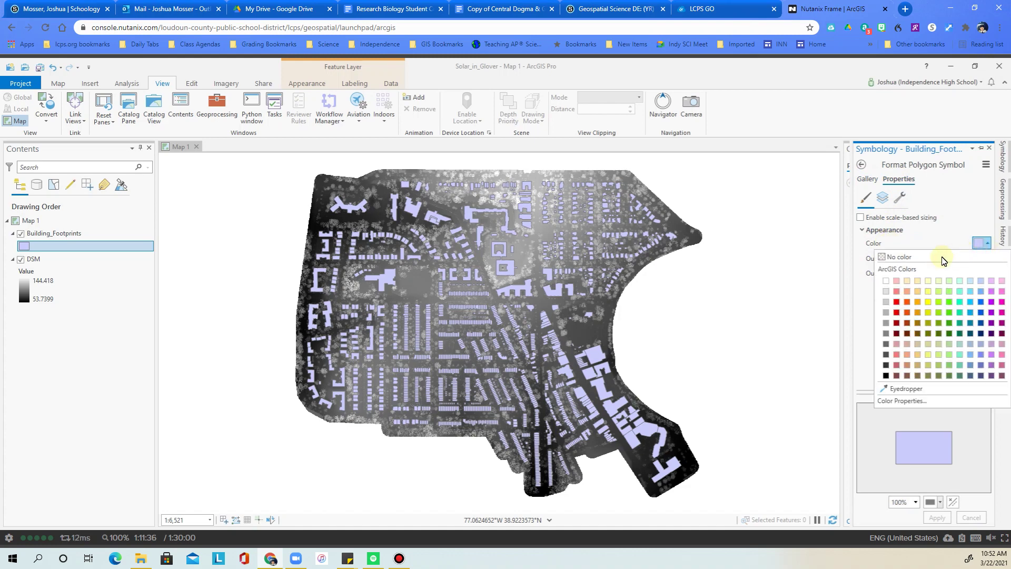
pyautogui.click(900, 258)
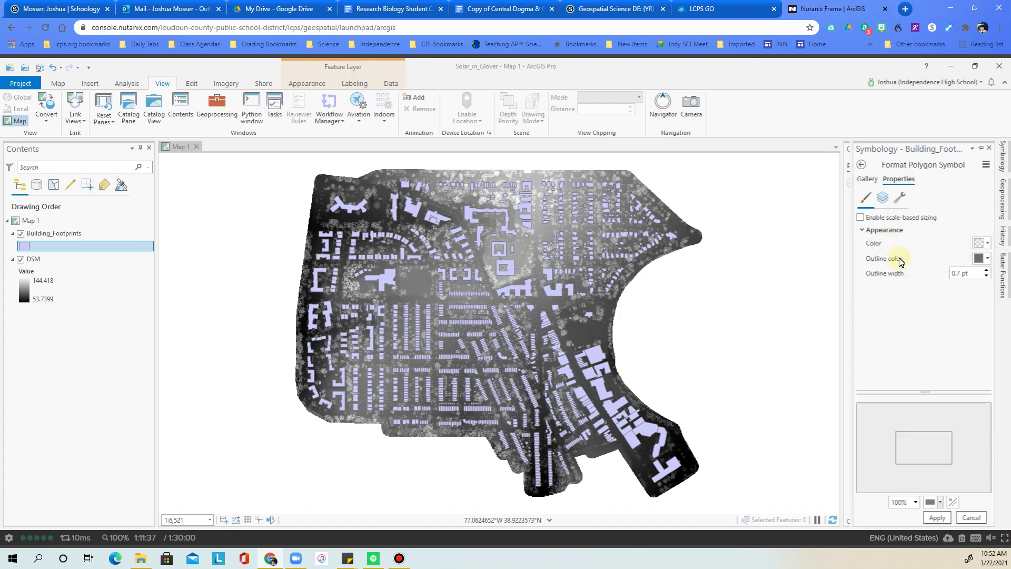
pyautogui.click(987, 261)
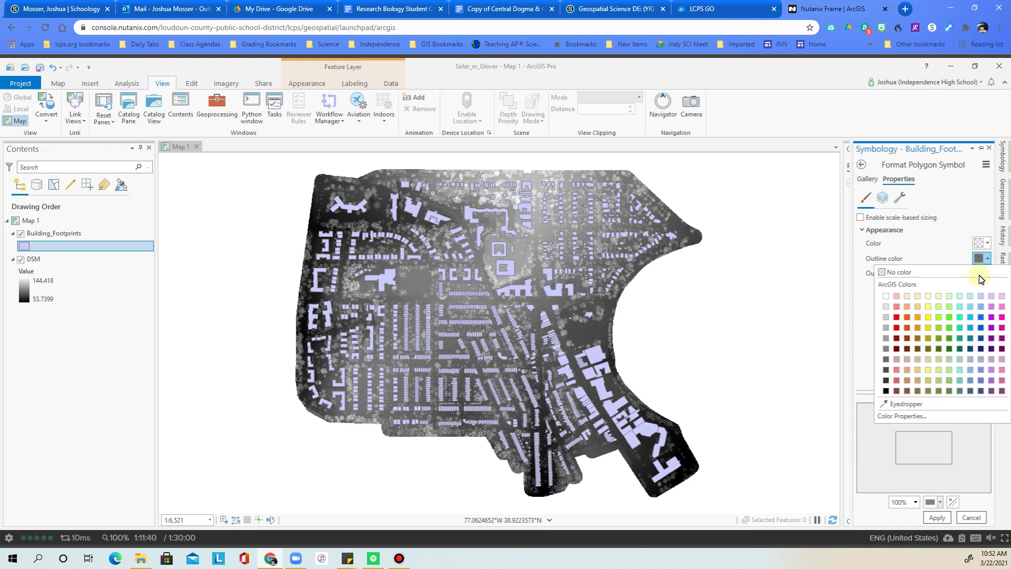
pyautogui.click(980, 328)
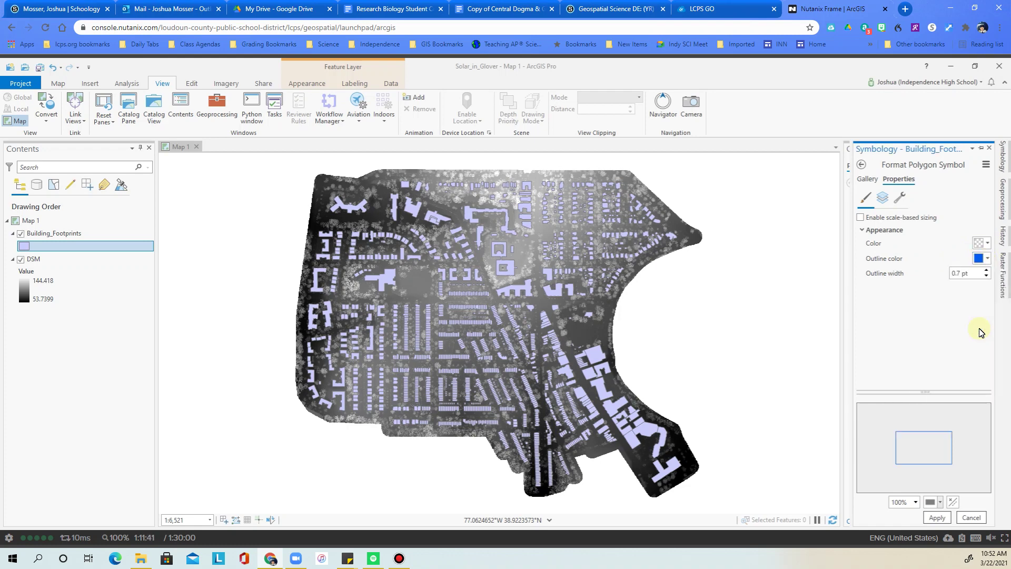
pyautogui.click(936, 518)
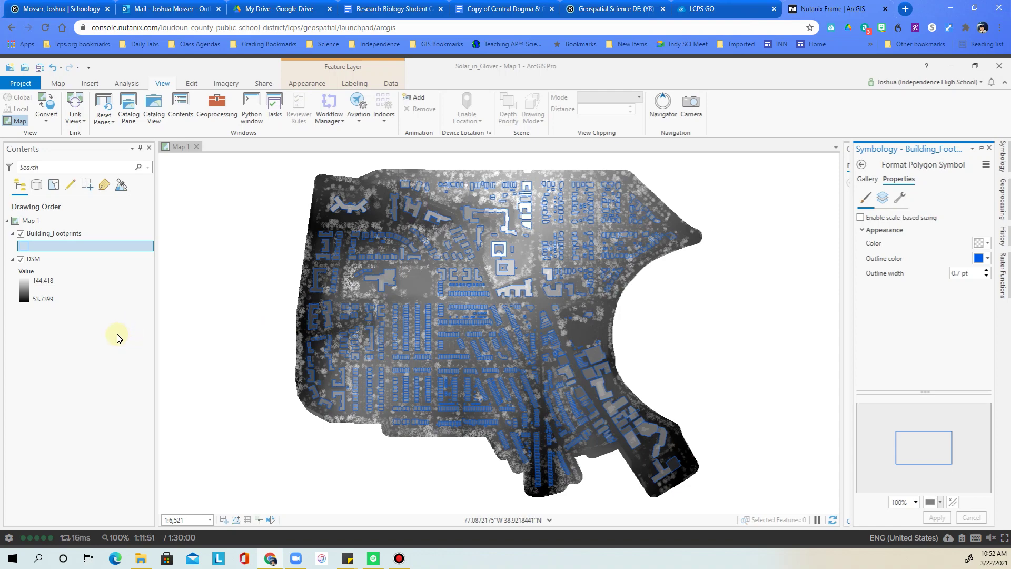
pyautogui.click(33, 261)
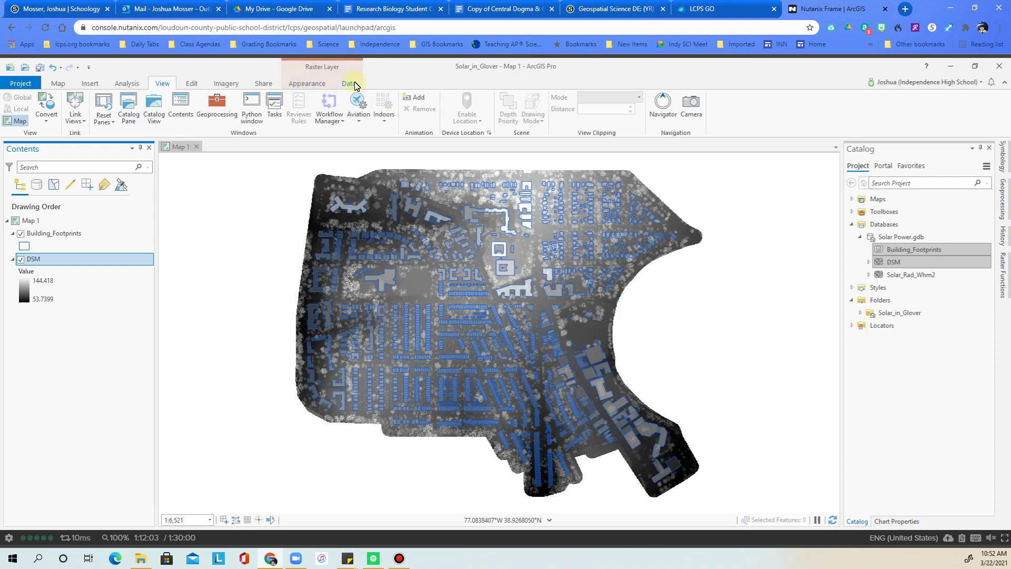
# Step: Set the DSM raster layer's transparency to 40%
pyautogui.click(304, 84)
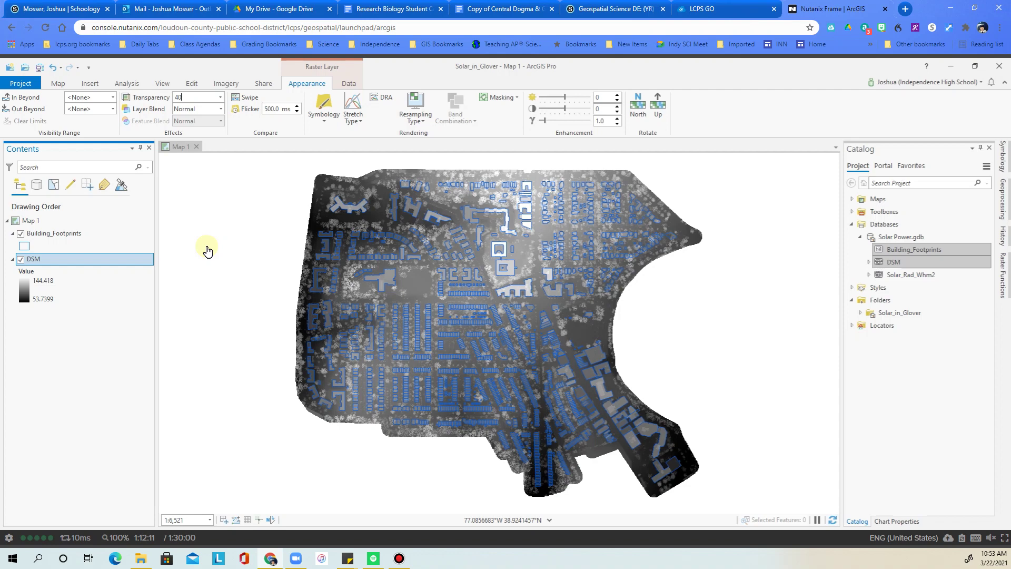
pyautogui.press('Return')
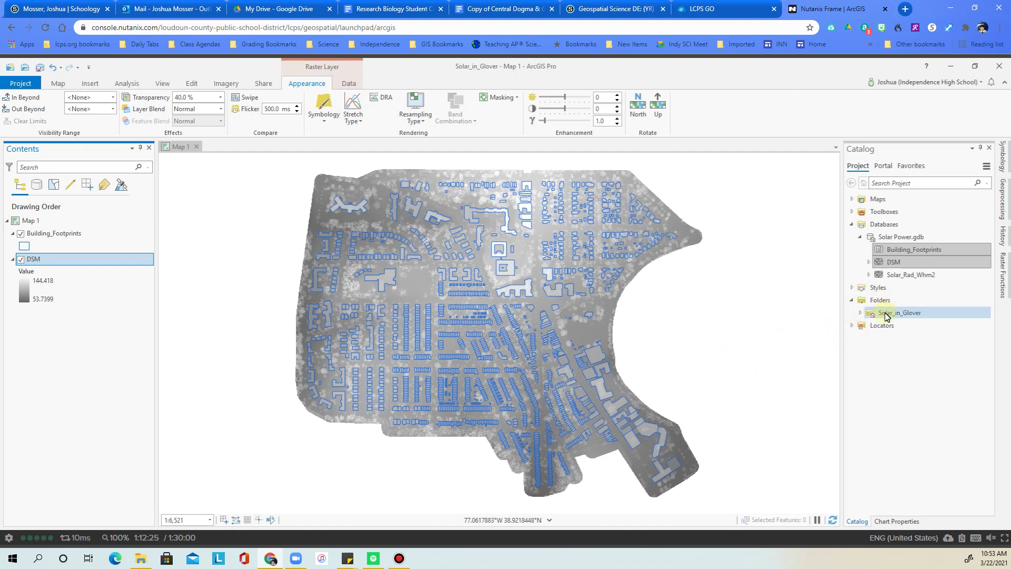
# Step: Add a folder connection to U:\My Drive\Solar Power Potential
pyautogui.moveTo(908, 316)
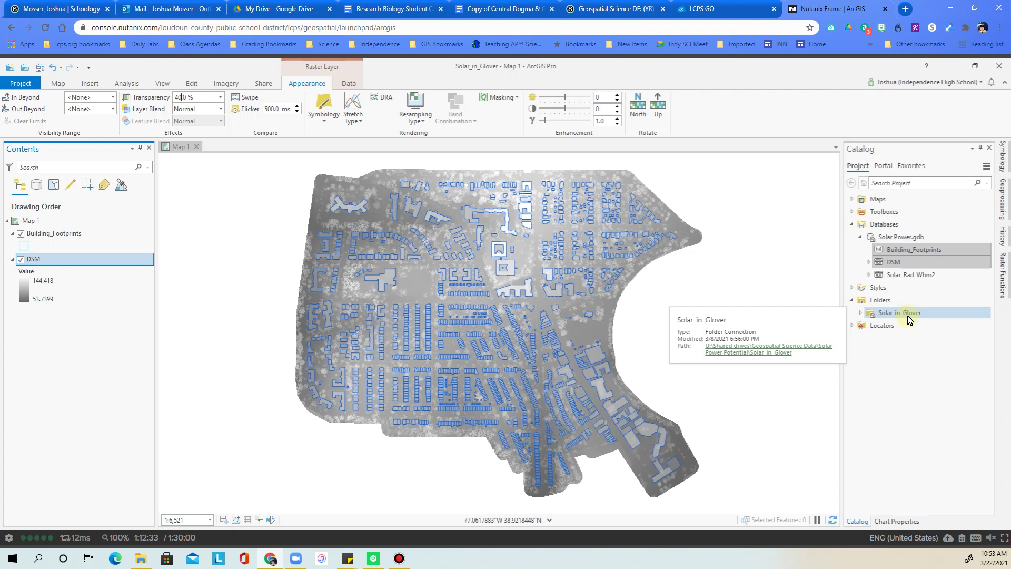
pyautogui.click(882, 301)
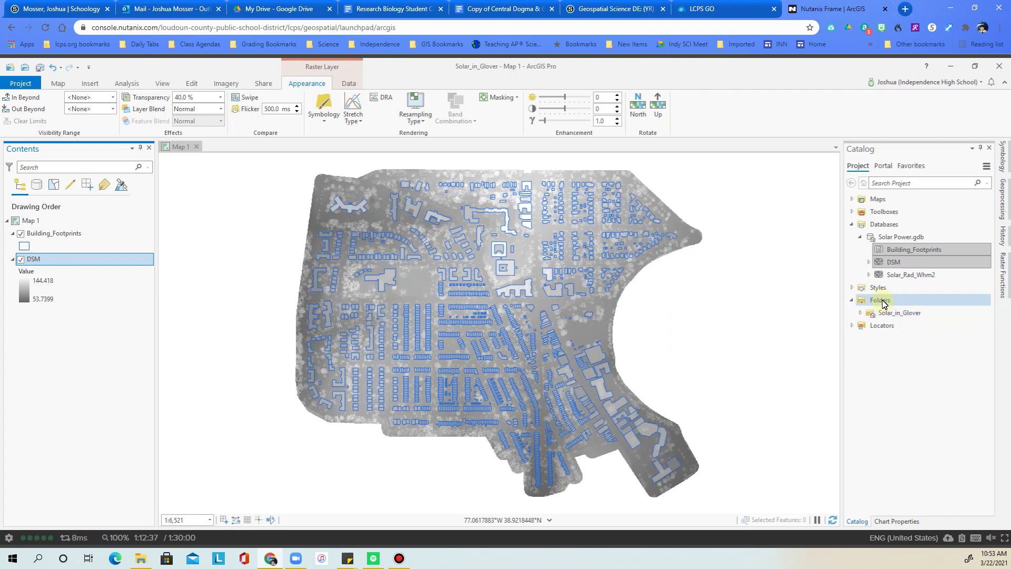
pyautogui.rightClick(883, 301)
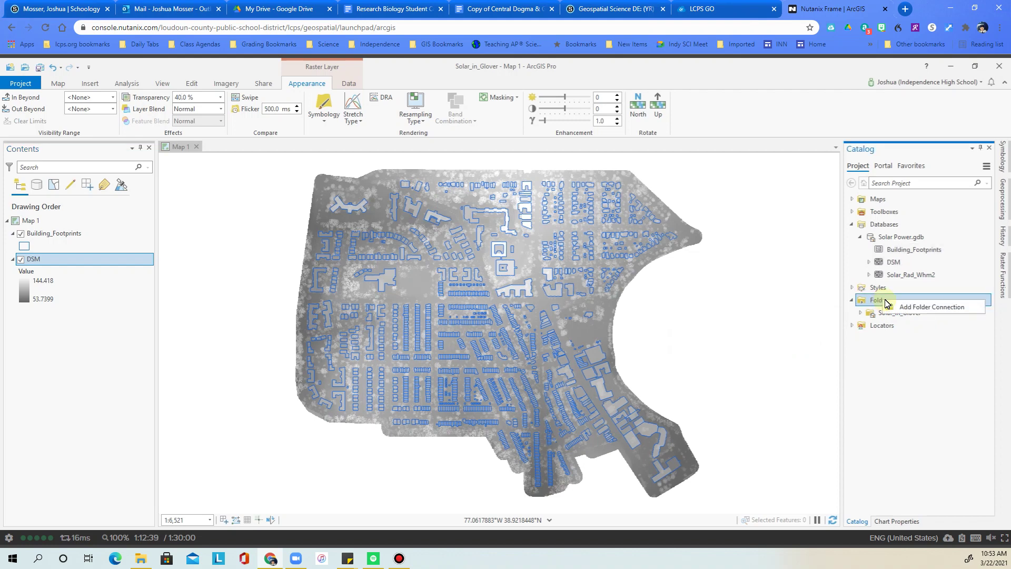
pyautogui.click(913, 310)
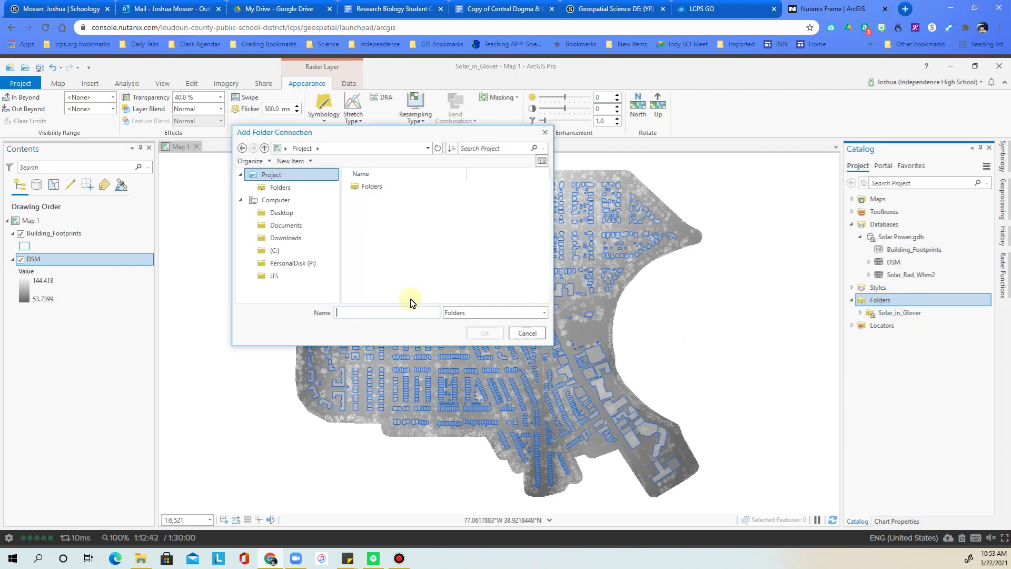
pyautogui.click(273, 276)
pyautogui.doubleClick(382, 187)
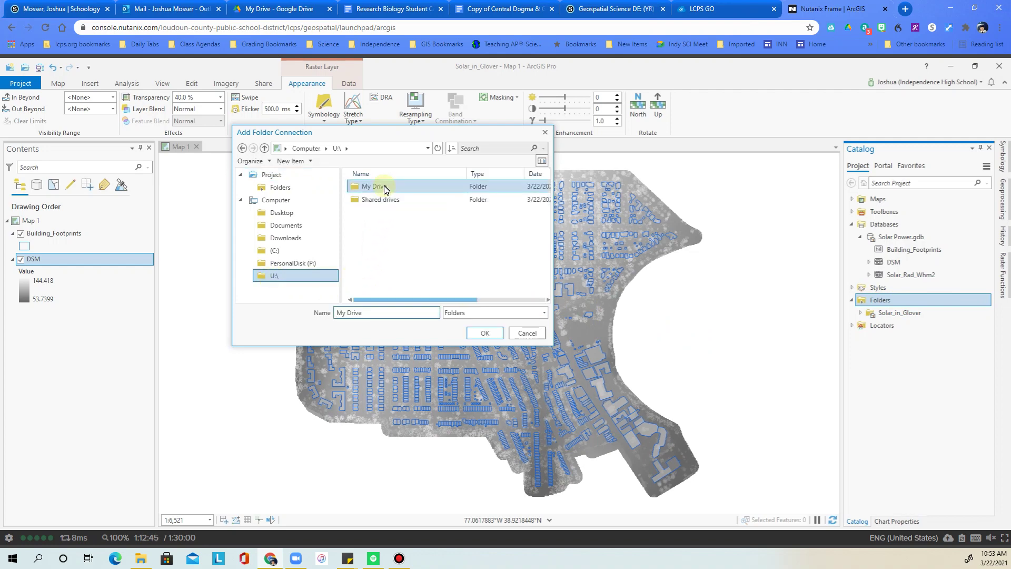
pyautogui.scroll(-5, 423, 253)
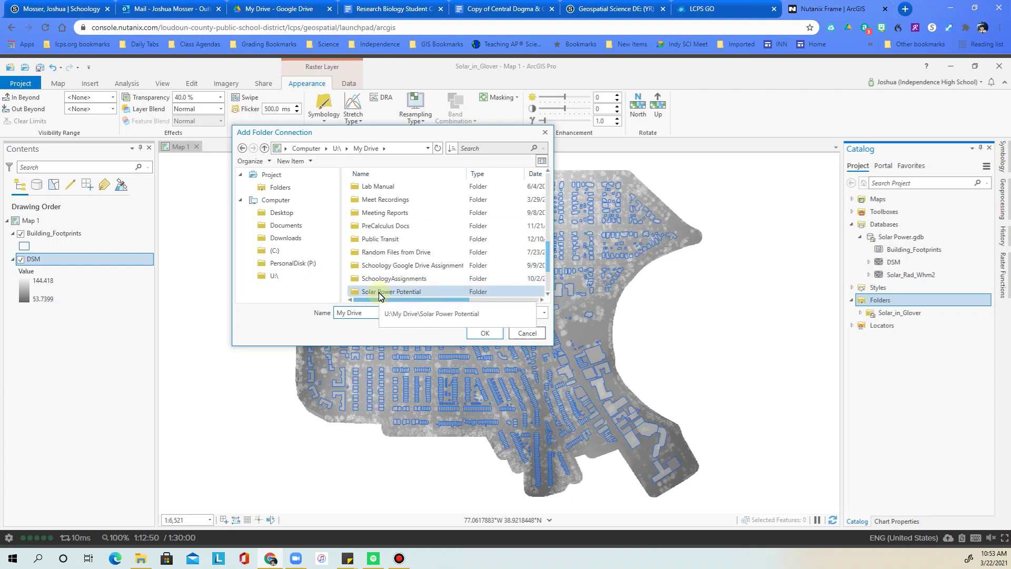
pyautogui.click(381, 293)
pyautogui.click(484, 337)
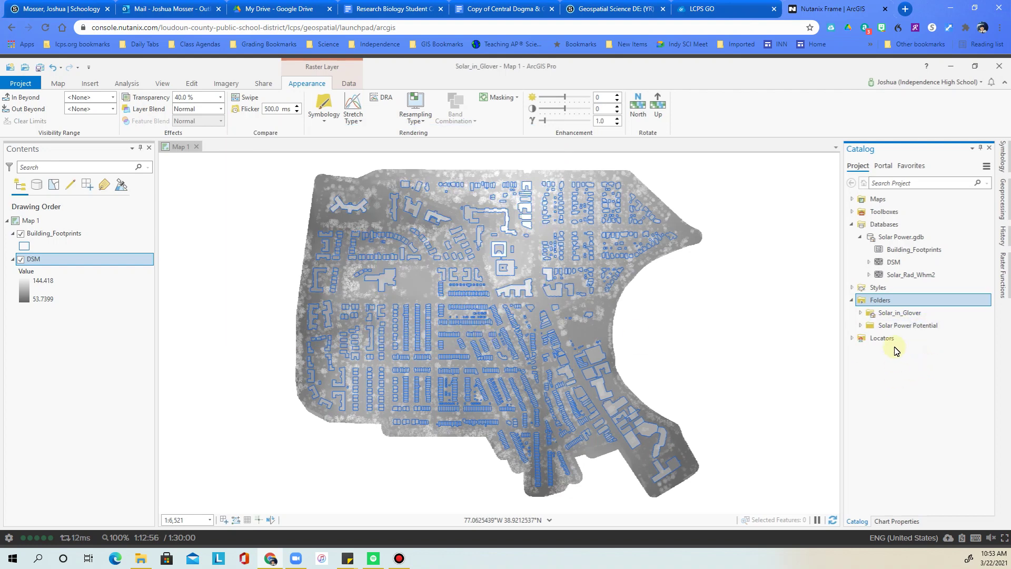
# Step: Make Solar Power Potential the default folder and remove the Solar_in_Glover connection
pyautogui.rightClick(889, 330)
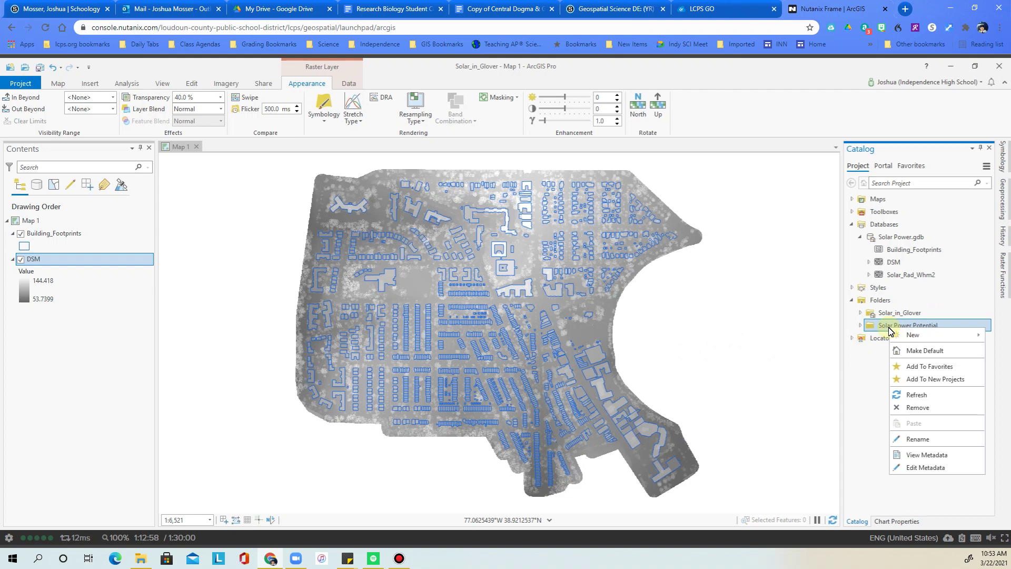
pyautogui.click(916, 351)
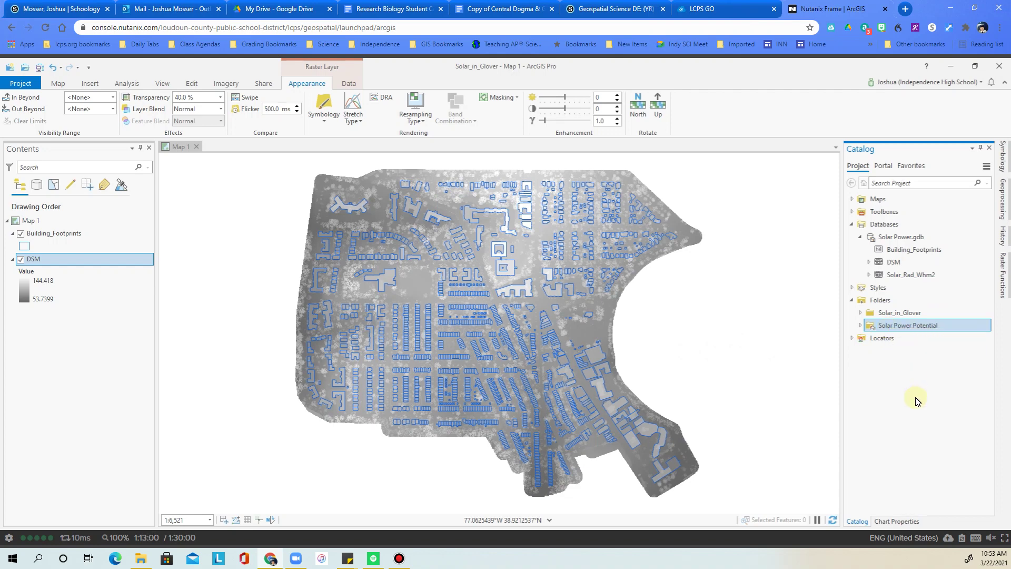
pyautogui.rightClick(901, 316)
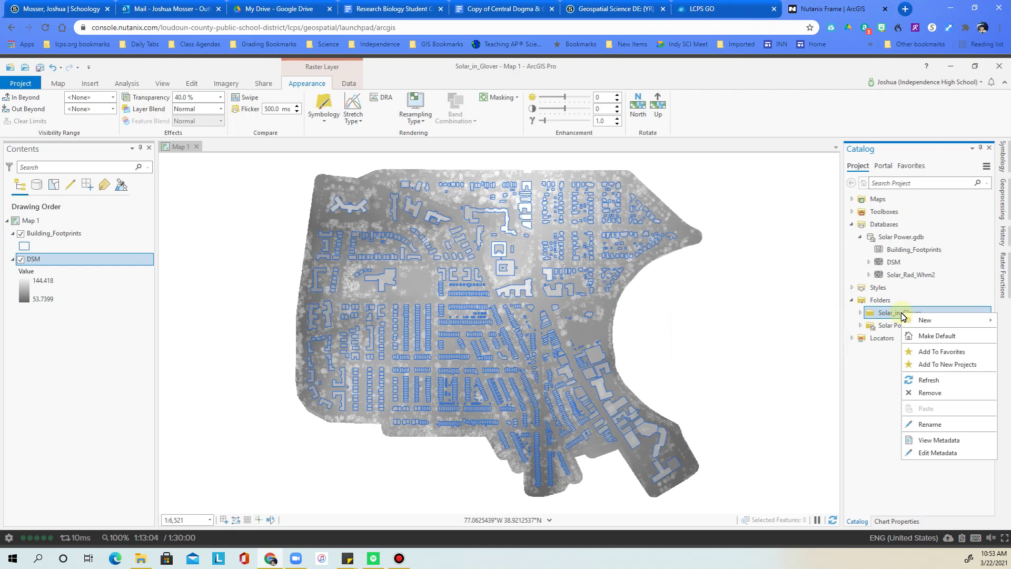
pyautogui.click(929, 393)
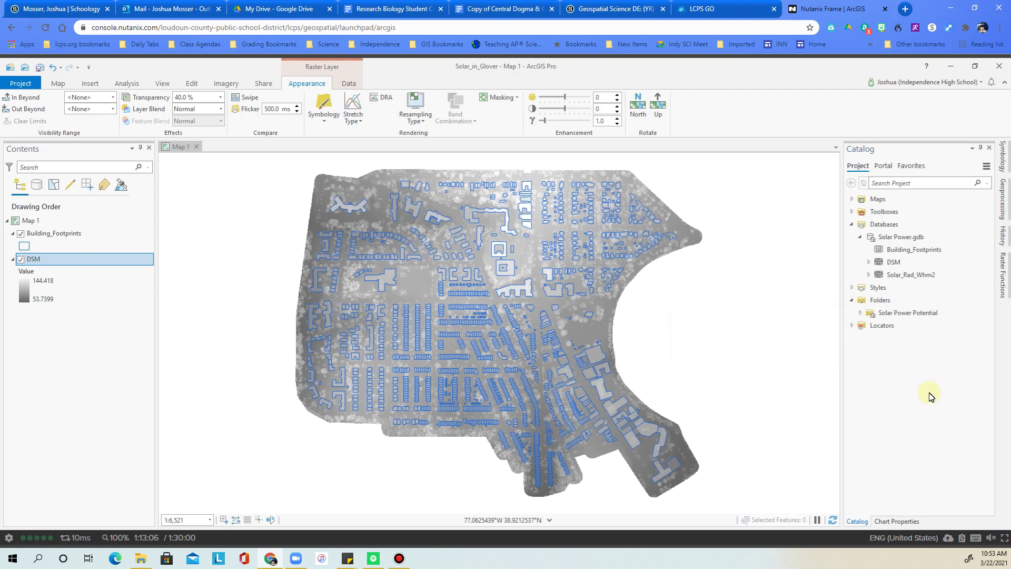
# Step: Save the project as 'Solar Power Potential' inside the Solar Power Potential folder
pyautogui.click(901, 236)
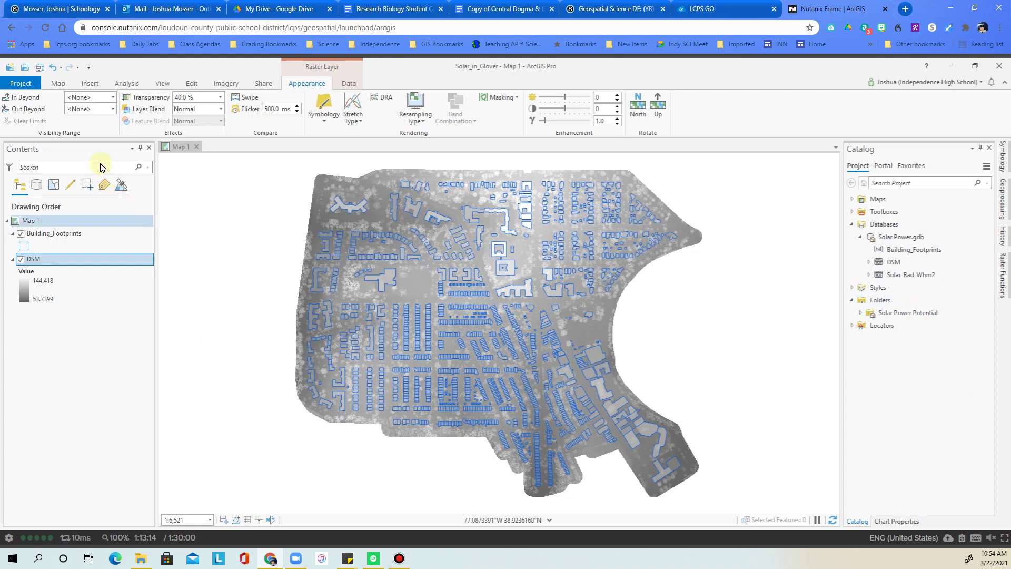
pyautogui.click(21, 85)
pyautogui.click(19, 166)
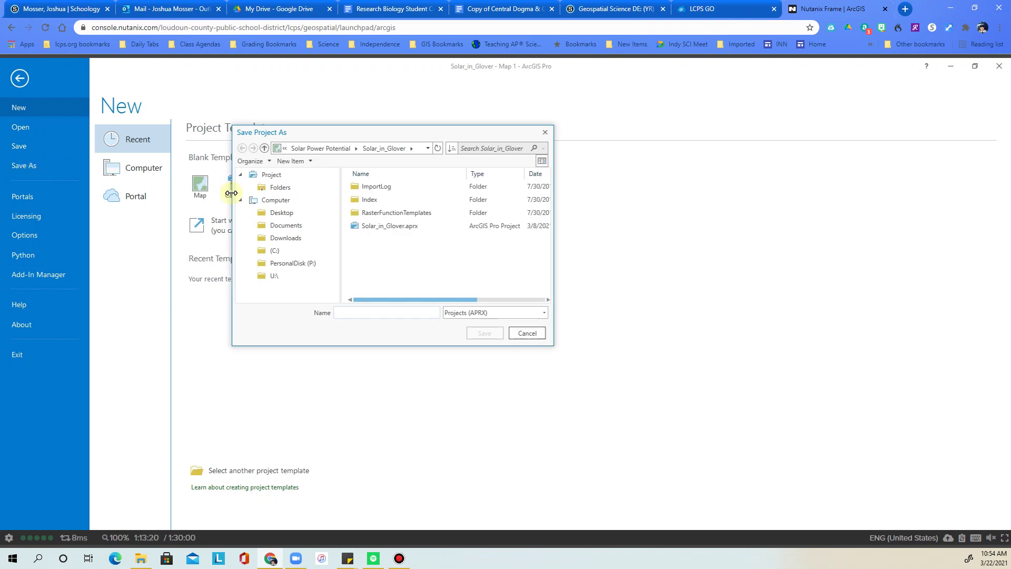
pyautogui.click(282, 188)
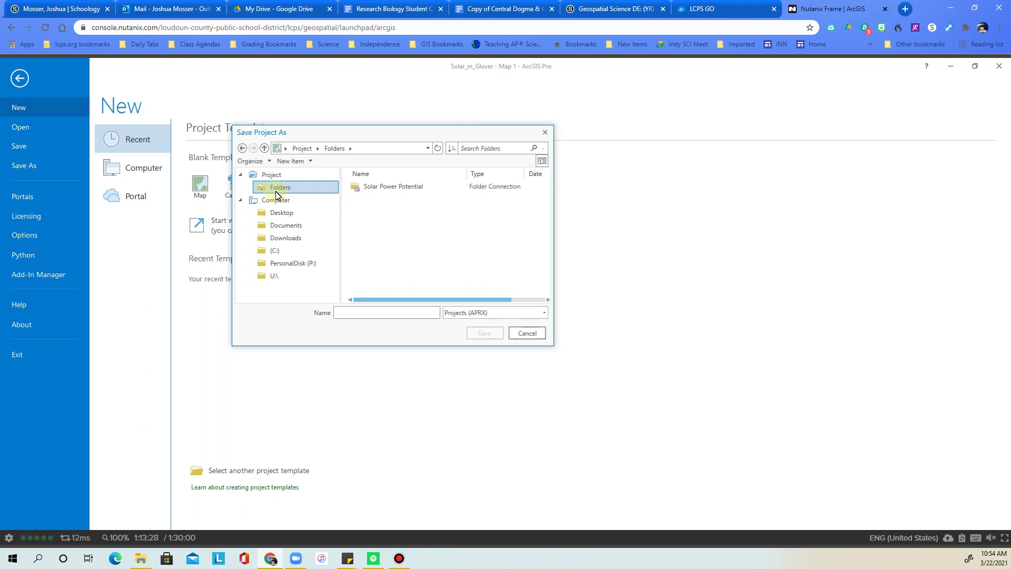
pyautogui.click(388, 192)
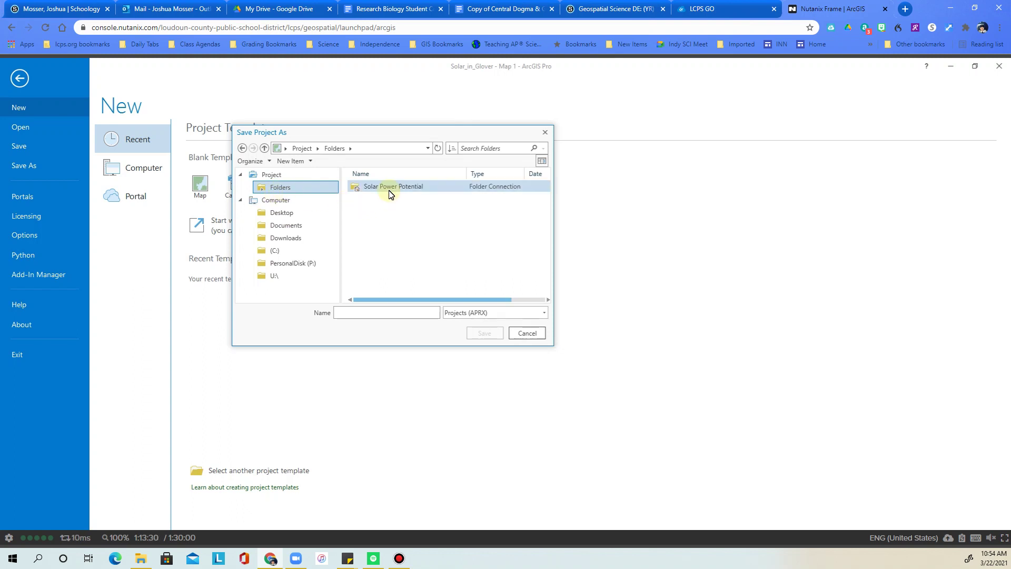
pyautogui.doubleClick(383, 188)
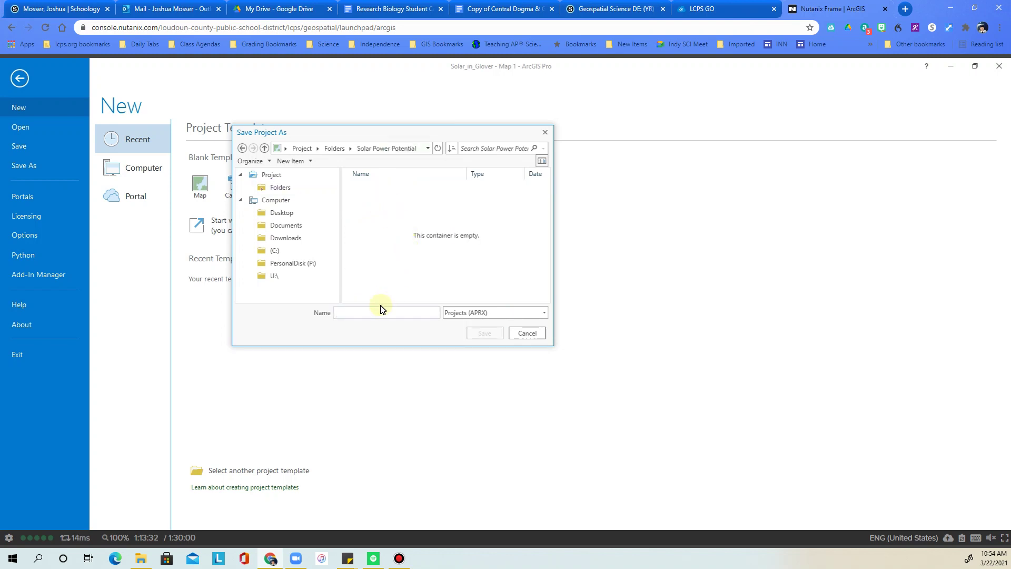
pyautogui.write('So')
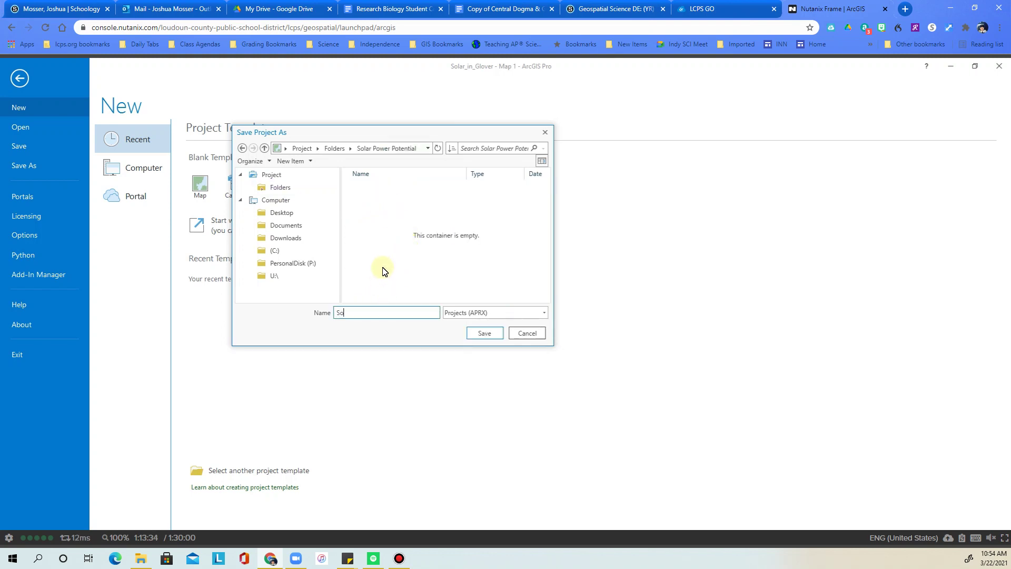
pyautogui.write('lar Power Potential')
pyautogui.click(479, 334)
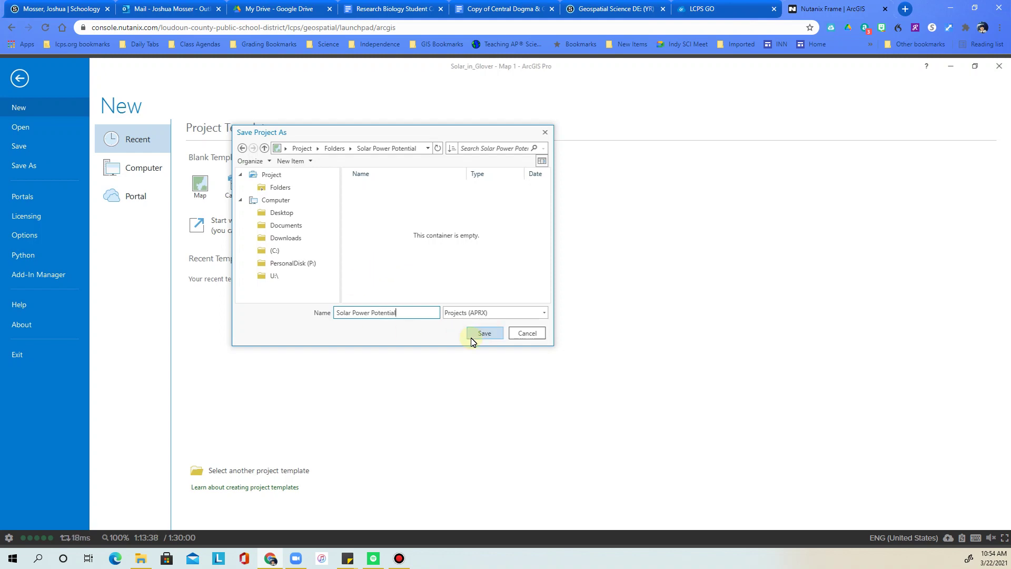